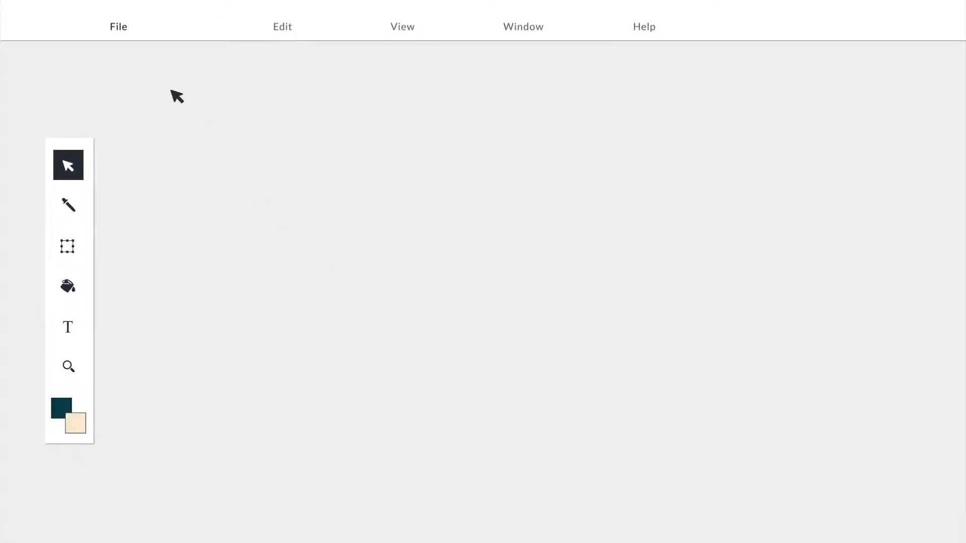
Open the UX logo file onto the canvas and enlarge it
left_click(121, 28)
left_click(122, 88)
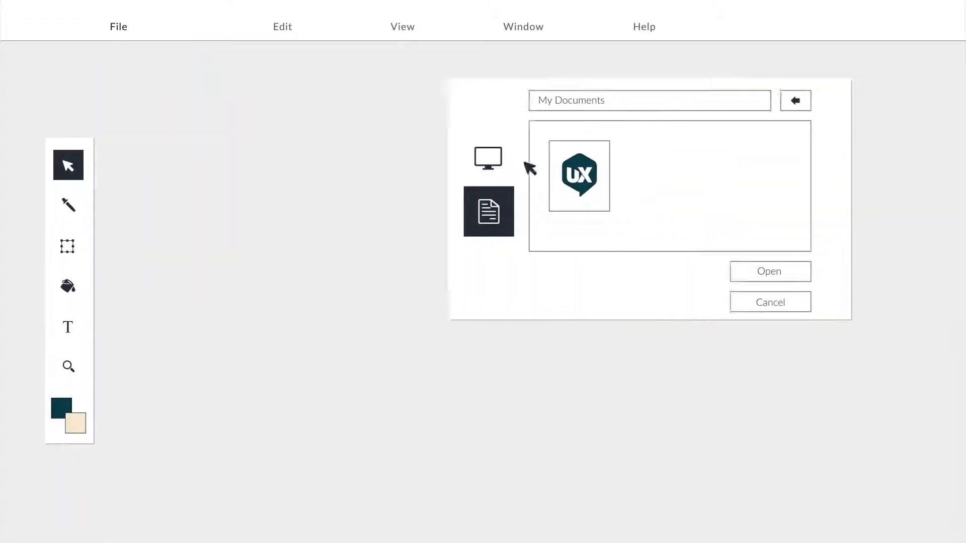
left_click(752, 269)
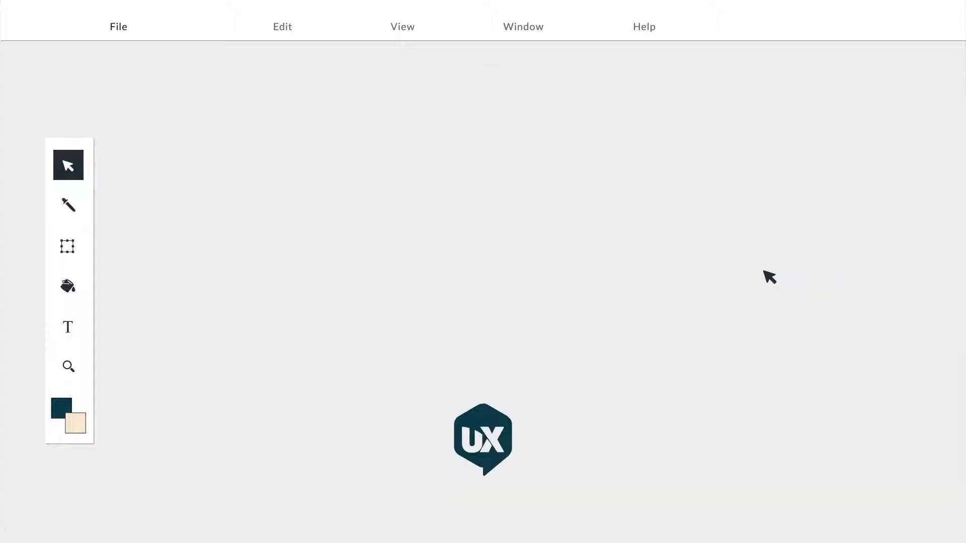
left_click(68, 246)
left_click_drag(563, 211, 606, 184)
Add the title 'Design Secrets' beneath the logo
key("t")
left_click(232, 390)
type("Design Secrets")
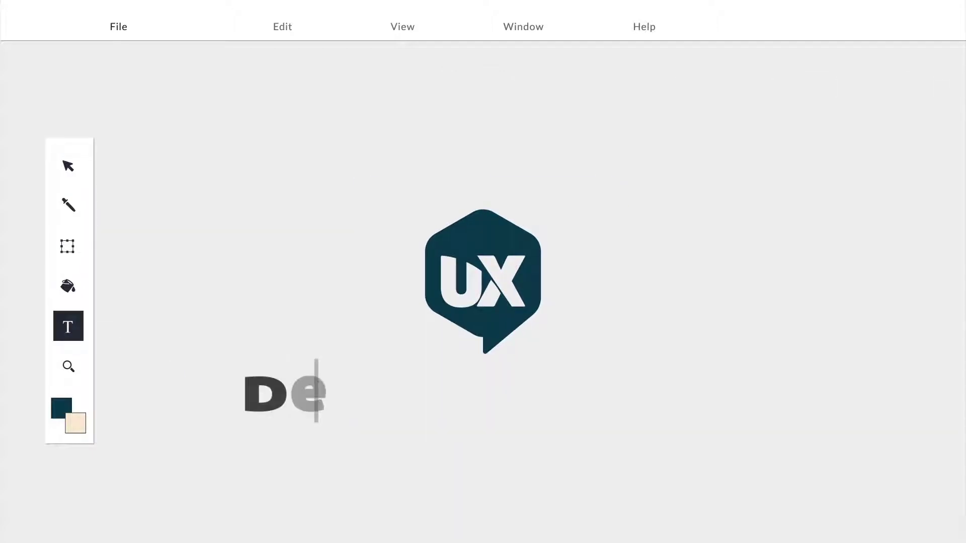
left_click(74, 294)
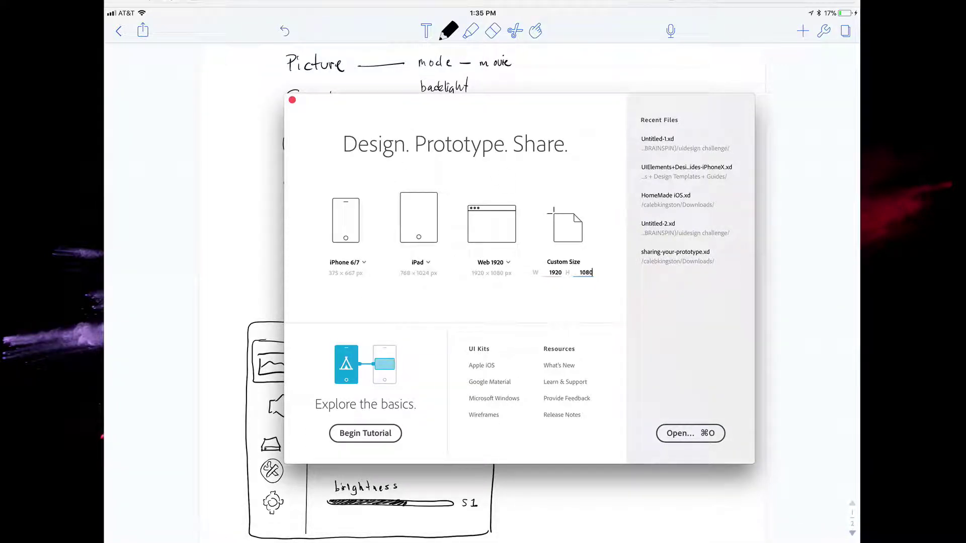
Dismiss the file chooser and create a new 1920 × 1080 custom-size document
left_click(690, 433)
left_click(614, 308)
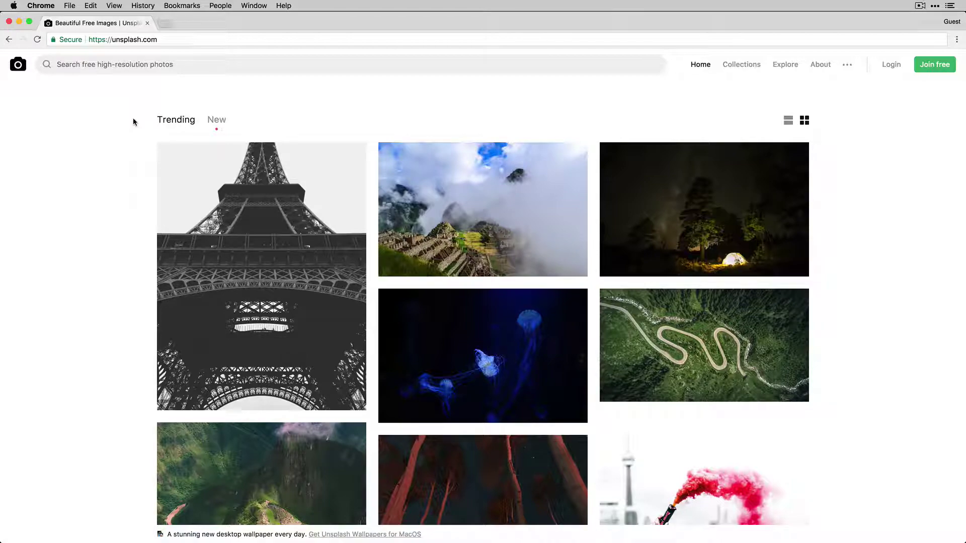
Find the cloudy Machu Picchu photo in the trending gallery and download it
scroll(452, 272, "down", 3)
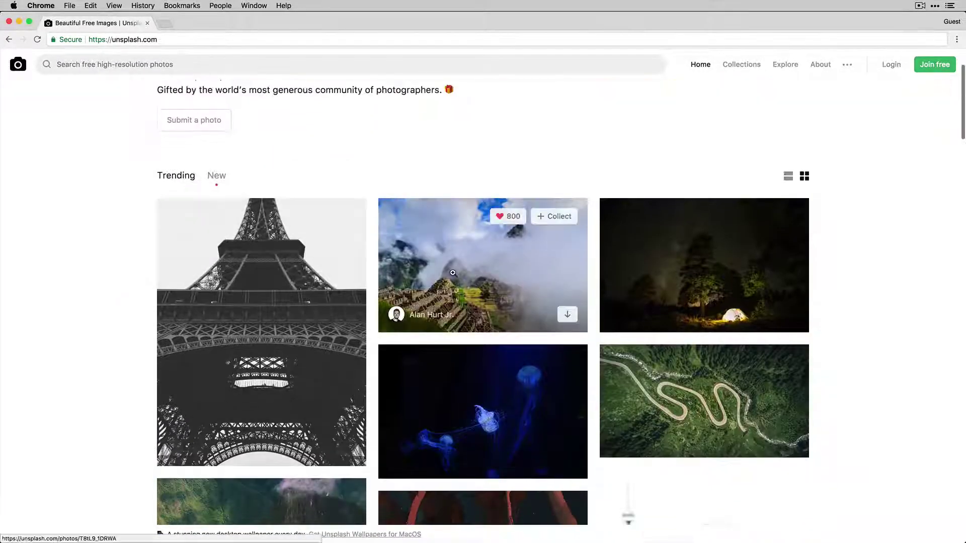
scroll(453, 272, "down", 15)
scroll(455, 276, "up", 17)
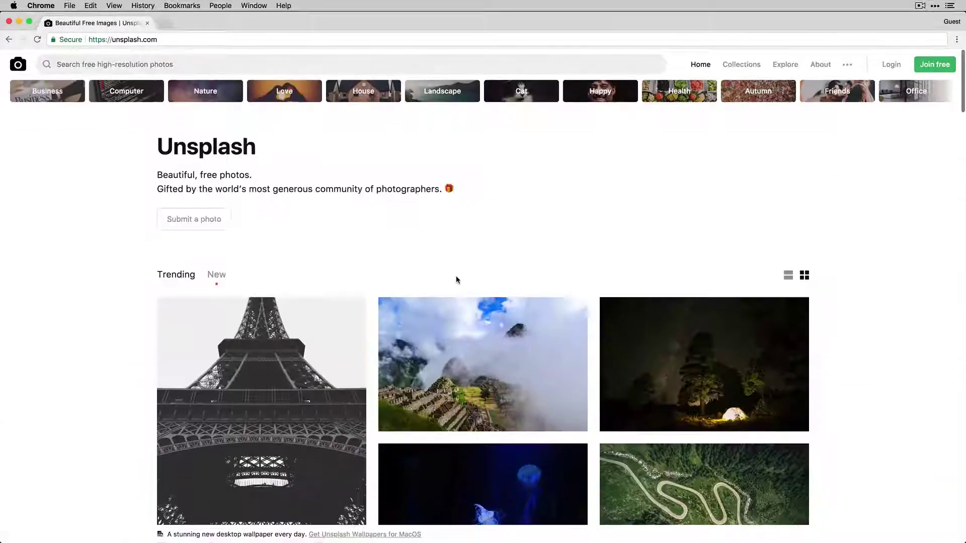
scroll(460, 270, "down", 3)
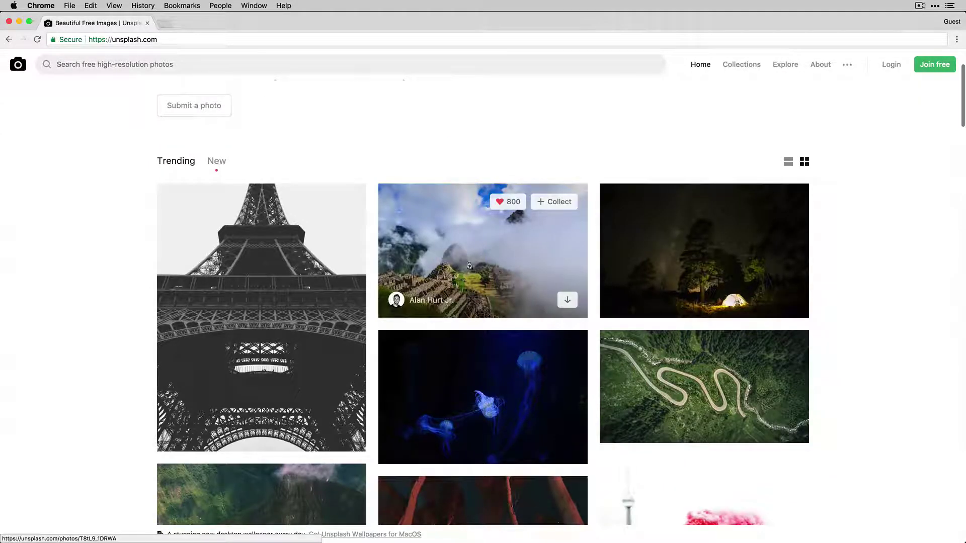
left_click(468, 267)
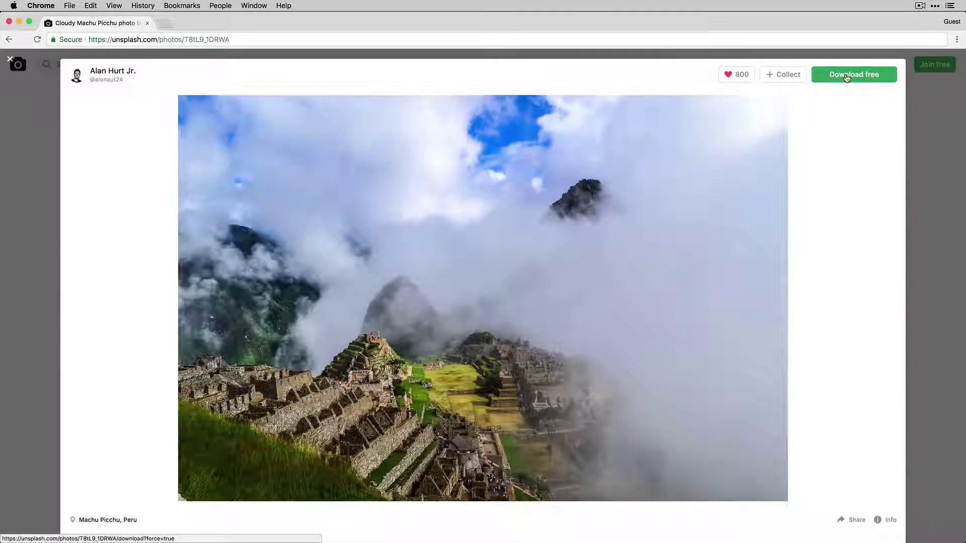
left_click(854, 75)
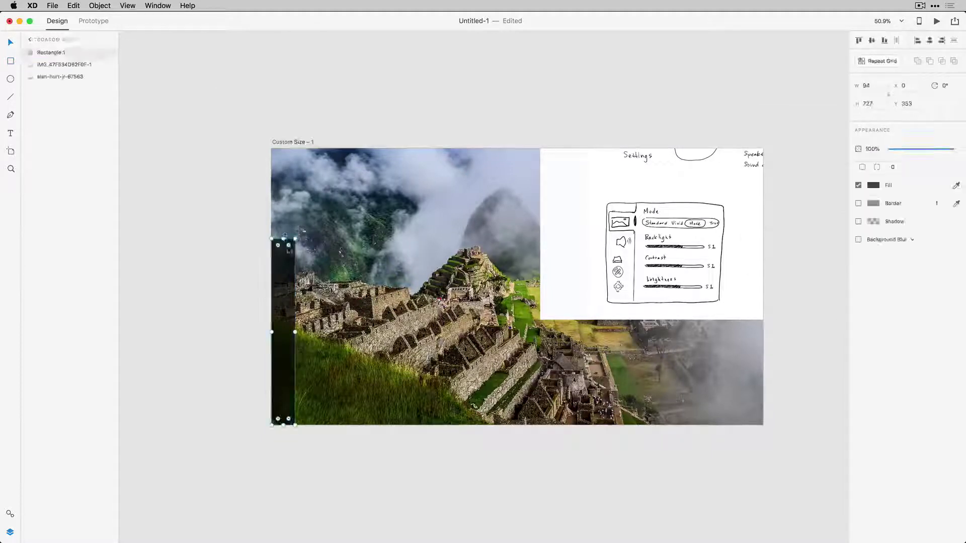
Stretch the dark strip to the full 1080 artboard height, then launch Icons8 via Spotlight
left_click_drag(283, 241, 278, 147)
left_click(231, 179)
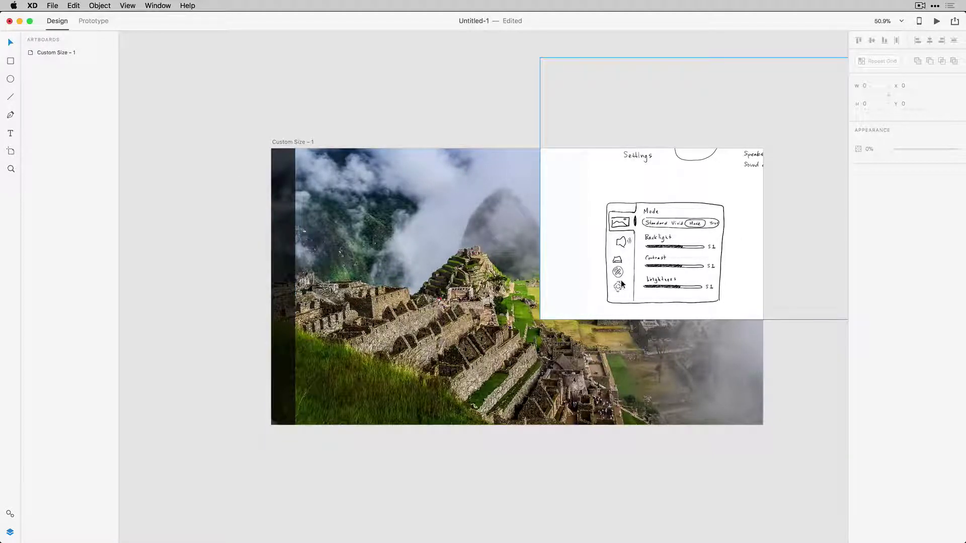
key("super+space")
type("icons8")
key("Return")
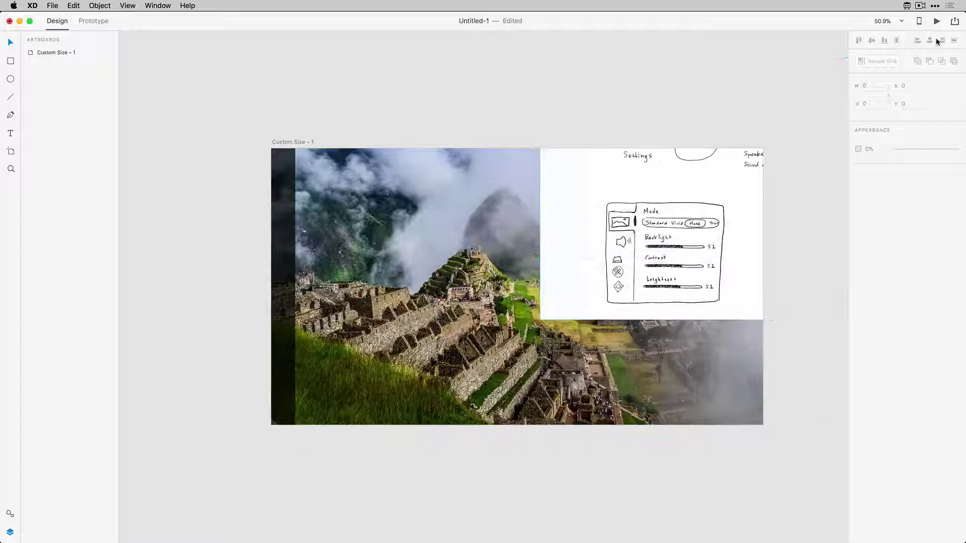
Search Icons8 for 'picture' and 'sound' and add both icons to the design
left_click(905, 6)
left_click(905, 6)
type("picture")
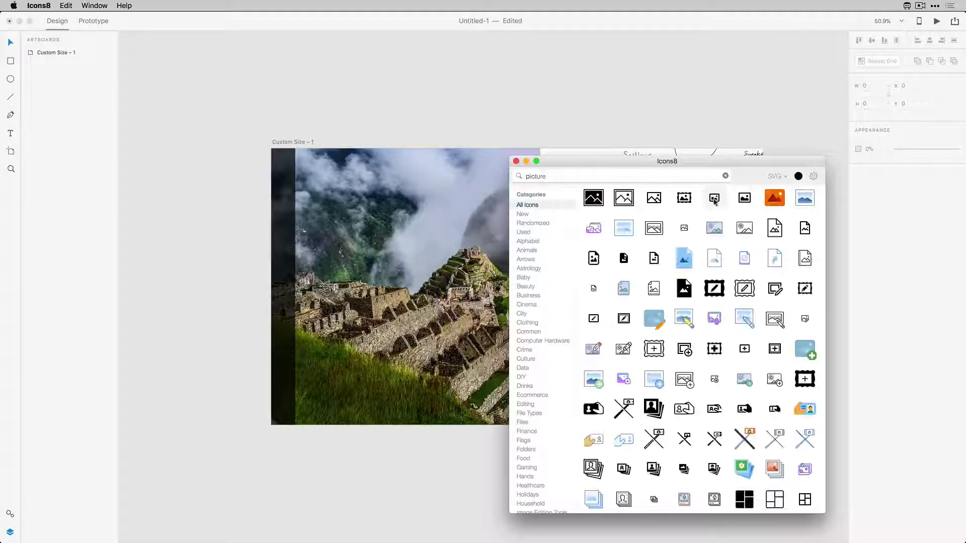
left_click(593, 198)
type("sound")
left_click(712, 204)
Search 'network', then 'internet', and add the server icon to the design
type("network")
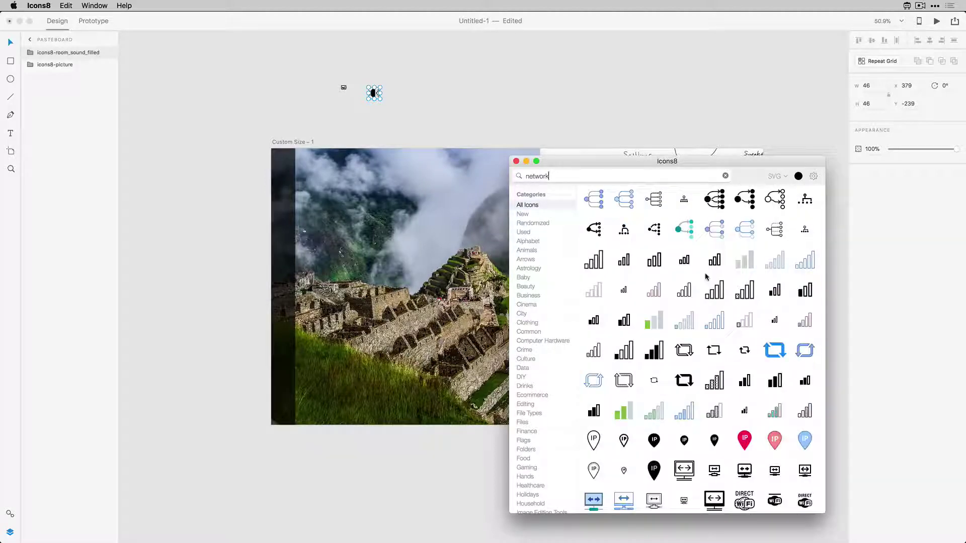
left_click(725, 176)
type("internet")
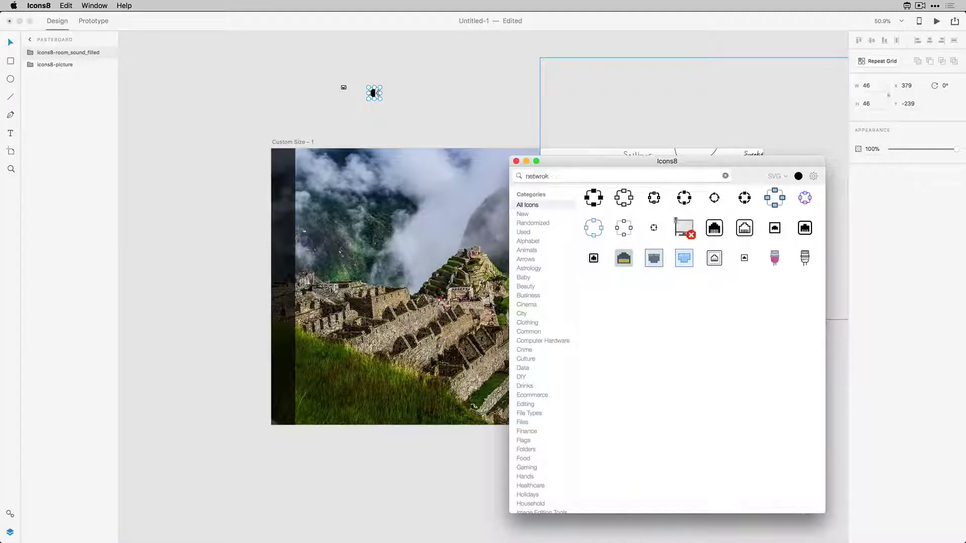
scroll(657, 355, "down", 5)
left_click(623, 307)
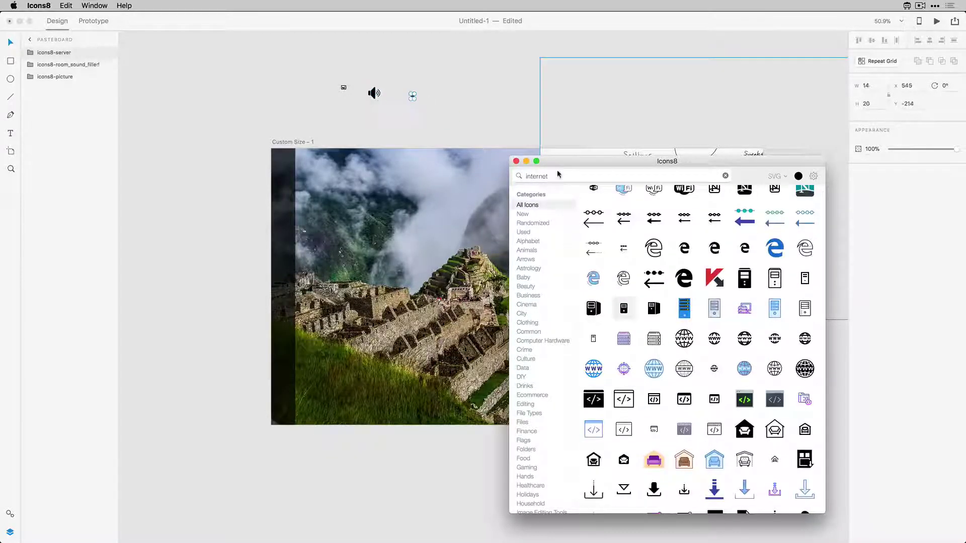
Search 'apps' and 'tv apps' and place the Apple icon on the XD pasteboard
key("super+a")
type("apps")
scroll(745, 363, "down", 5)
scroll(745, 363, "down", 4)
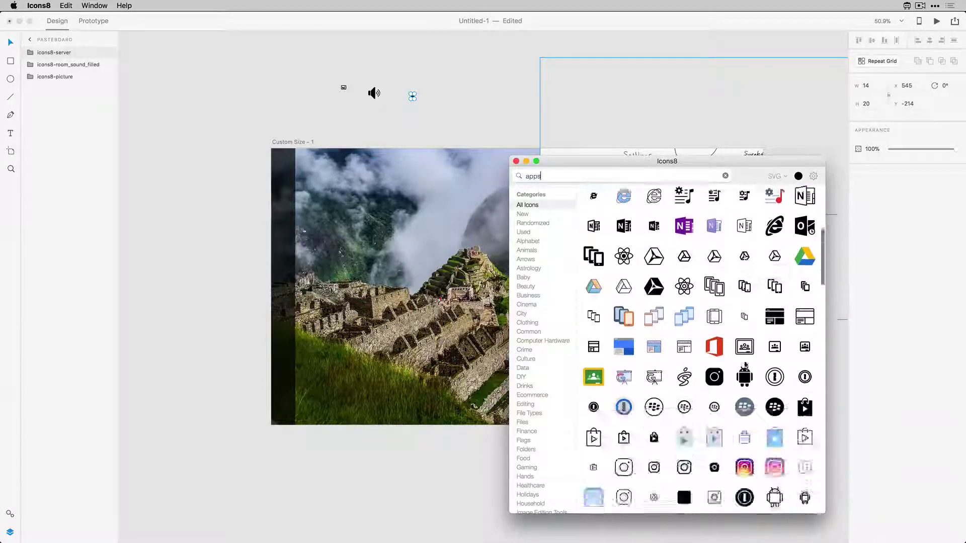
key("super+a")
type("tv apps")
scroll(684, 278, "down", 15)
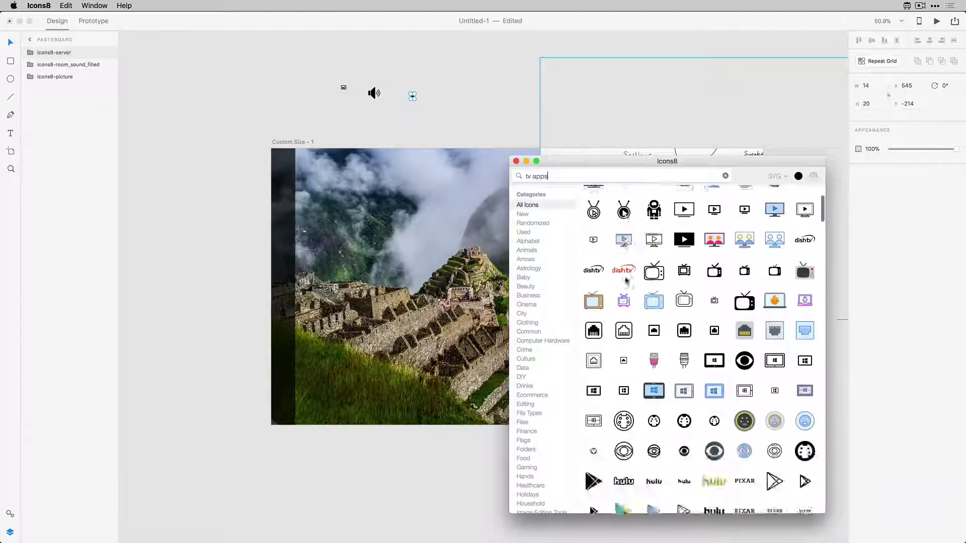
left_click_drag(764, 302, 451, 99)
key("super+a")
Search 'settings' and place the gear icon on the XD pasteboard
type("settings")
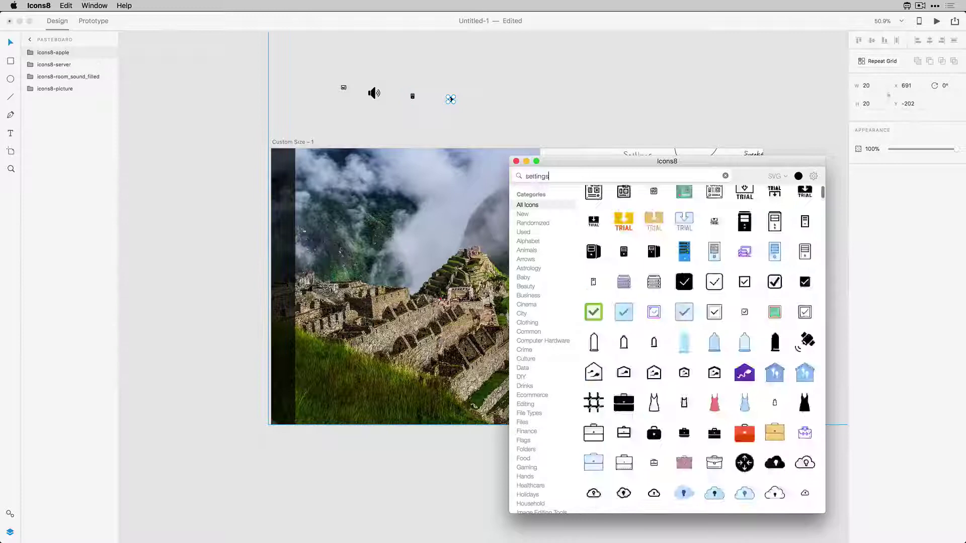
left_click_drag(775, 198, 470, 93)
scroll(417, 114, "up", 5)
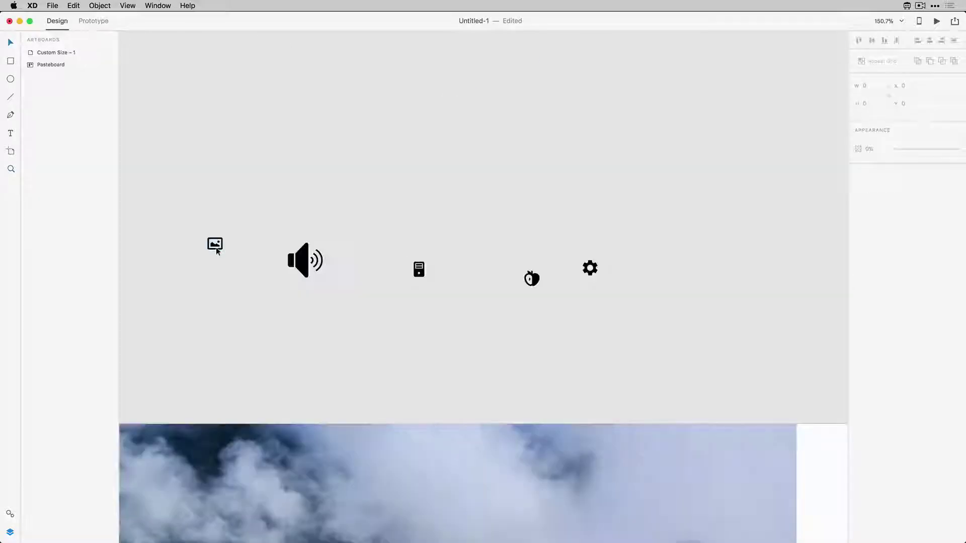
Move and scale the five icons into the dark sidebar, shifting the sketch aside
left_click(54, 76)
scroll(419, 270, "down", 4)
left_click_drag(332, 221, 573, 277)
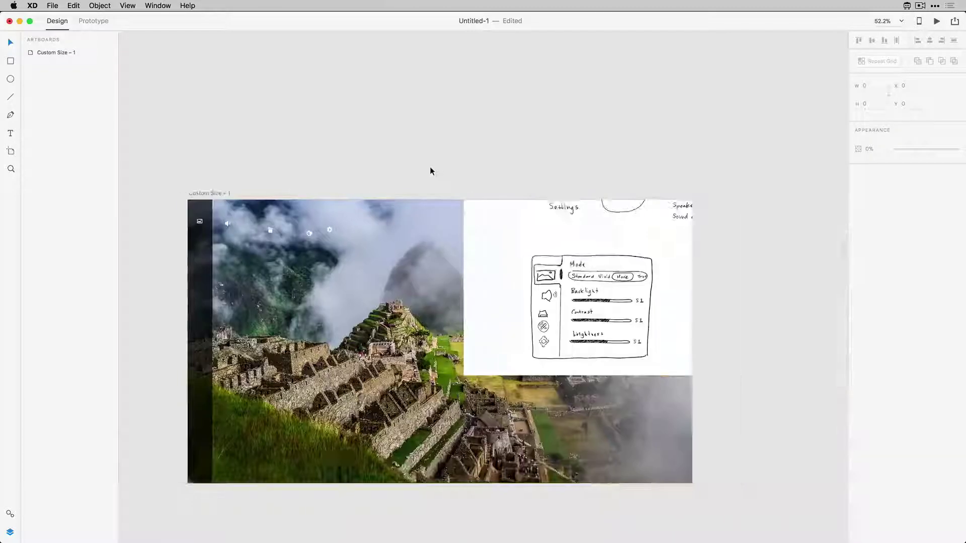
left_click_drag(332, 236, 446, 252)
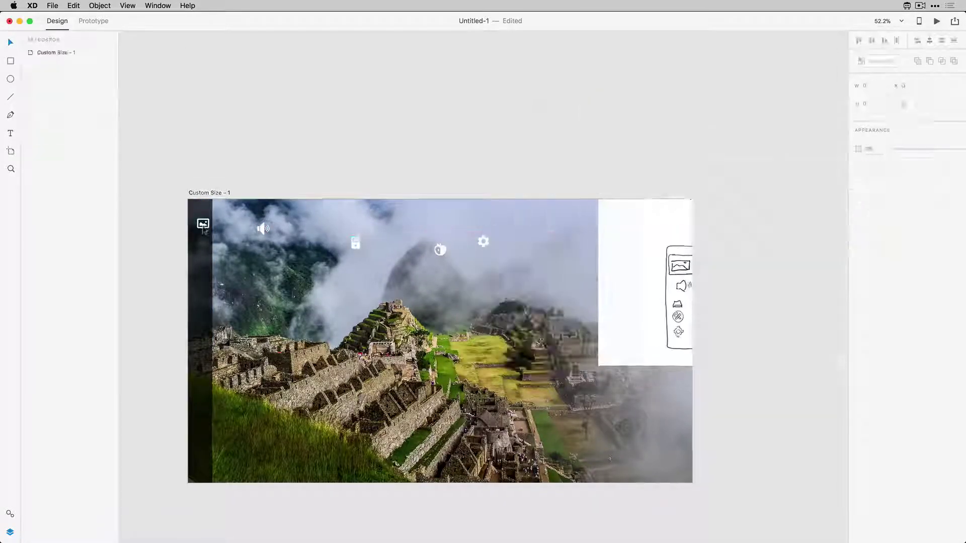
left_click_drag(262, 228, 199, 247)
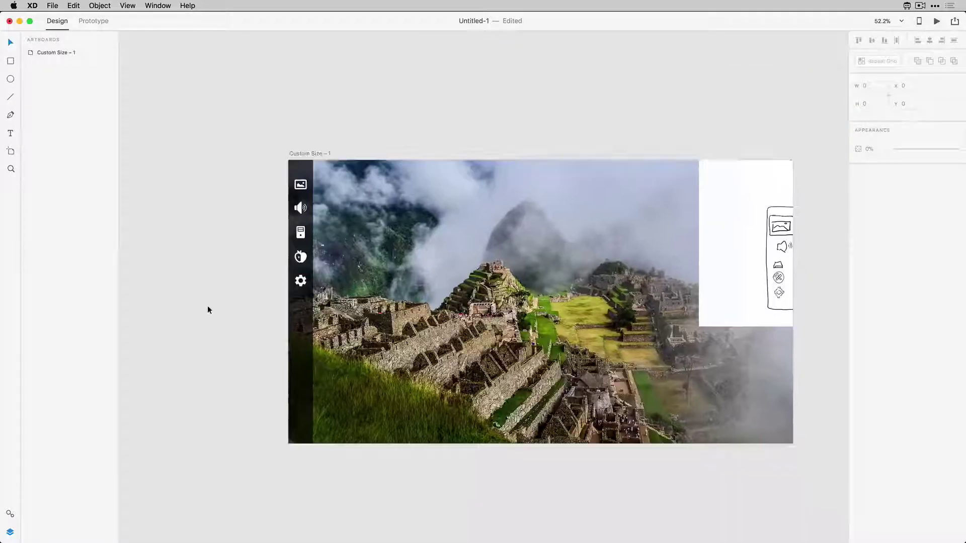
left_click(473, 499)
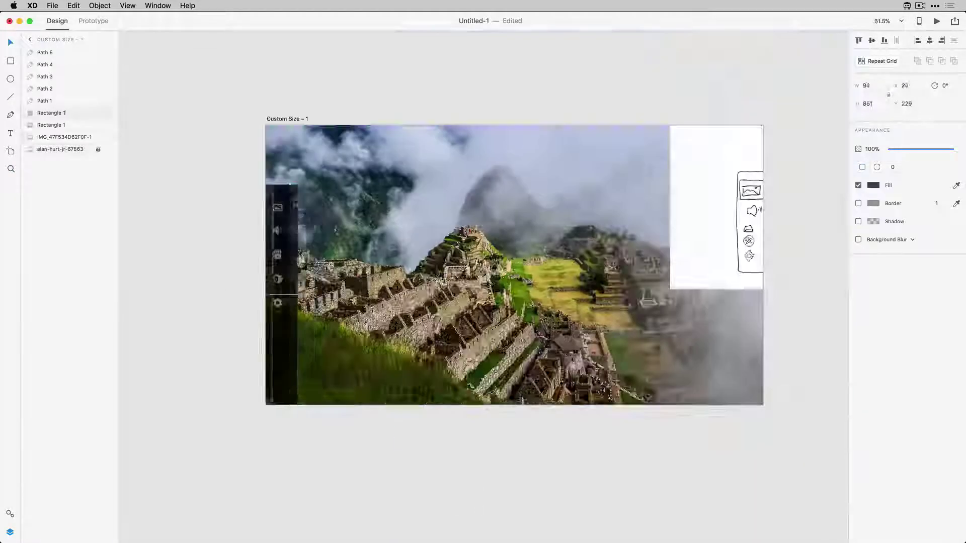
Type the 'Picture Settings' title and nudge the Picture Mode label up slightly
left_click(443, 199)
type("Picture Settings")
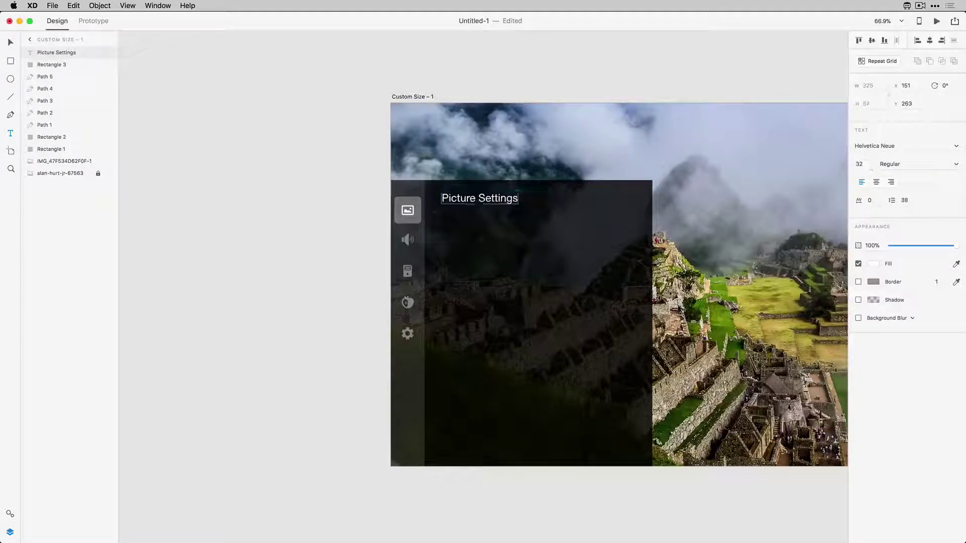
left_click(338, 190)
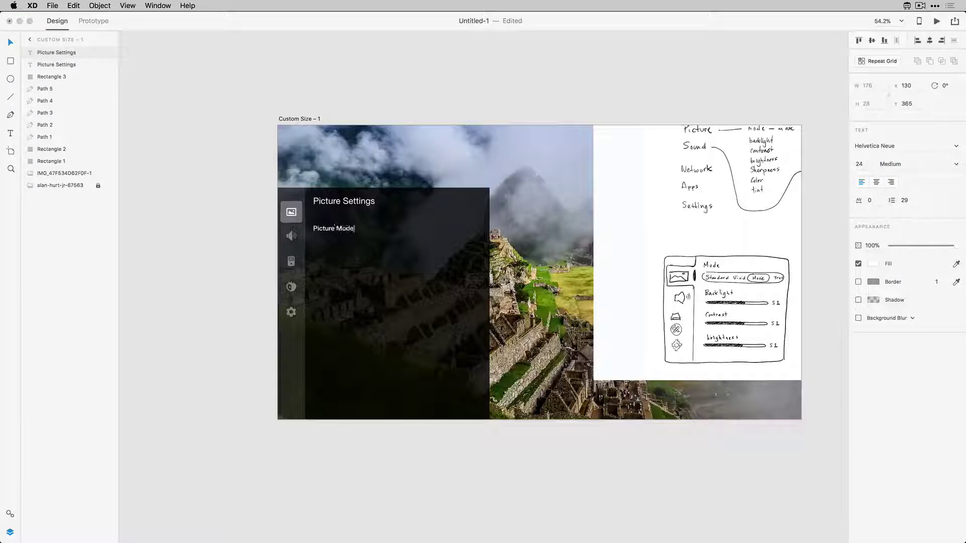
key("Escape")
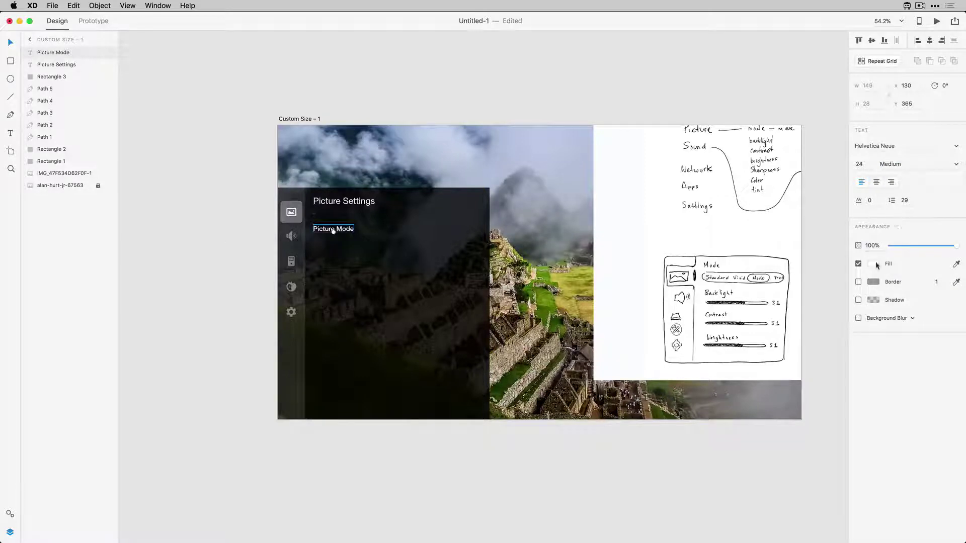
left_click_drag(333, 231, 333, 225)
Draw a borderless dark bar with corner radius 40 below Picture Mode and widen it
key("r")
mouse_move(313, 232)
left_mouse_down()
mouse_move(442, 250)
mouse_move(426, 249)
left_mouse_up()
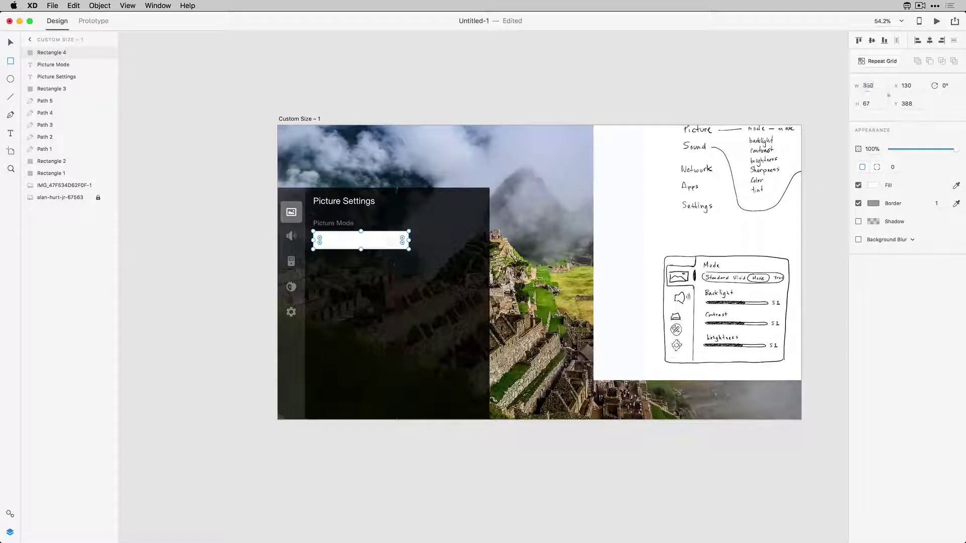
type("400")
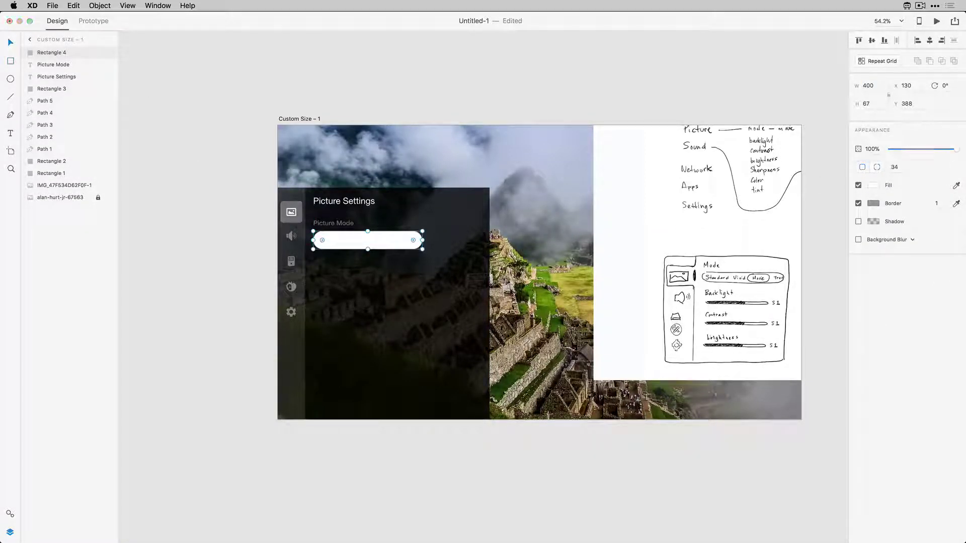
left_click(858, 203)
left_click(873, 185)
key("Escape")
left_click(367, 240)
left_click_drag(422, 240, 441, 243)
Narrow the dark side panel and draw the grey knob inside the bar
left_click(486, 261)
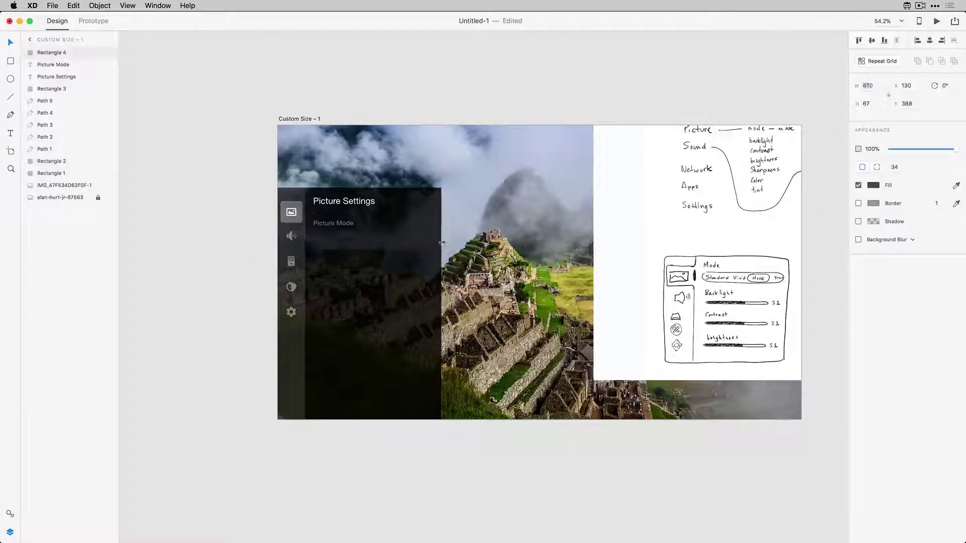
scroll(357, 248, "down", 1)
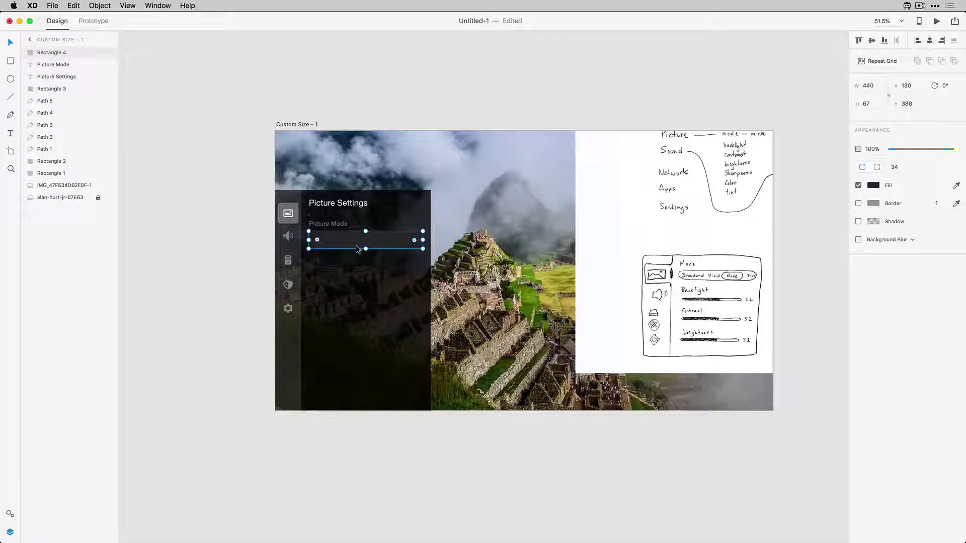
key("r")
left_click_drag(346, 231, 385, 249)
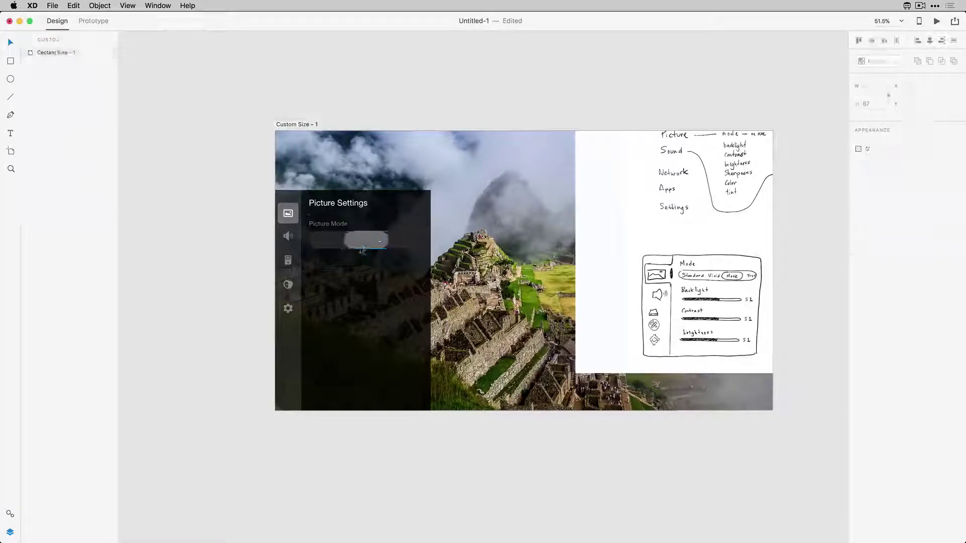
Duplicate the Picture Mode label downward and rename the copy Backlight
left_click(393, 241, "shift")
left_click(327, 224)
left_click(326, 224)
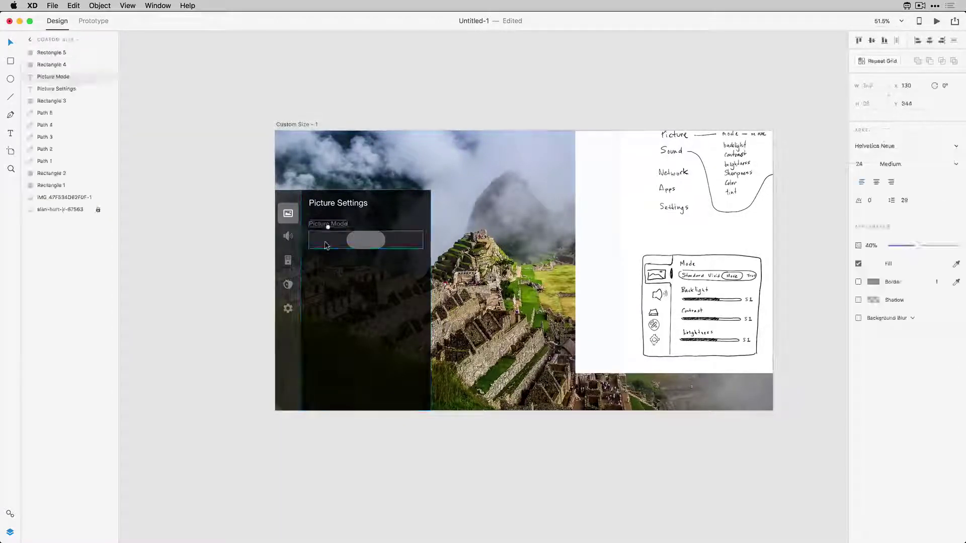
left_click_drag(327, 229, 326, 272)
type("ht")
left_click(265, 275)
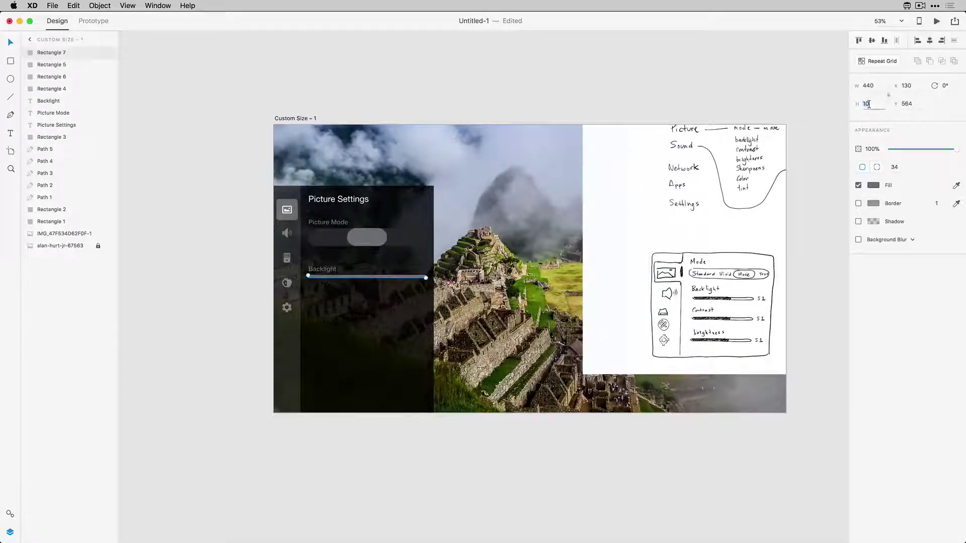
Copy the Backlight slider downward for Contrast, Brightness and the following settings
left_click(227, 283)
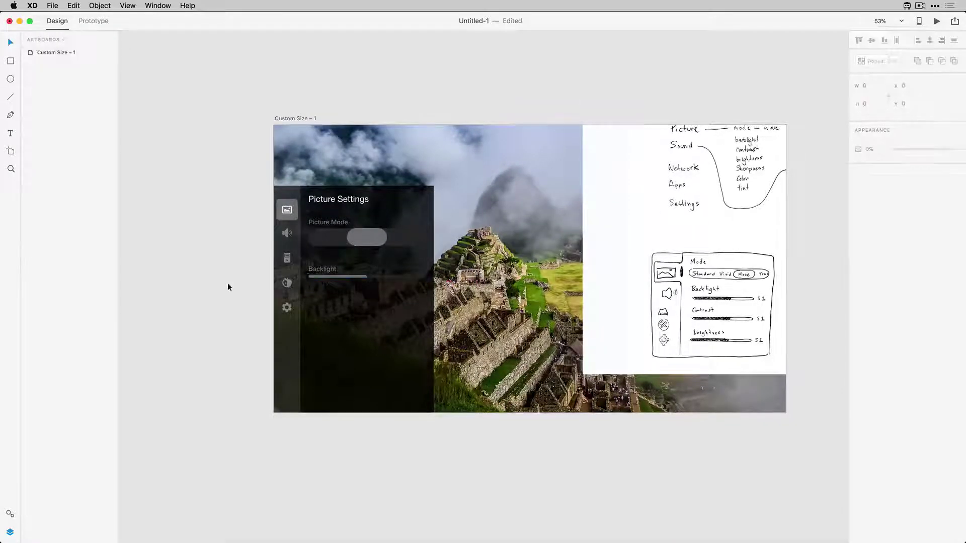
left_click_drag(228, 283, 323, 293)
left_click(258, 287)
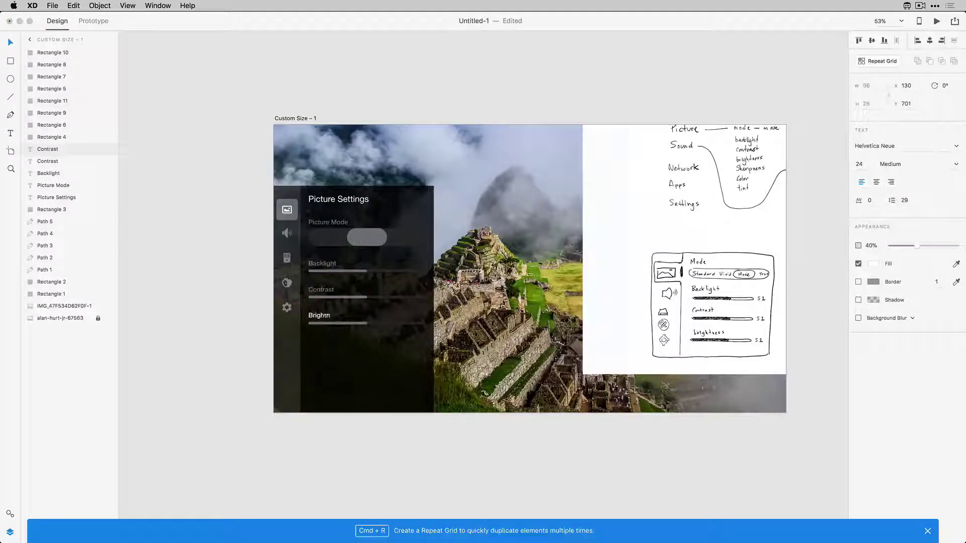
type("ess")
key("Escape")
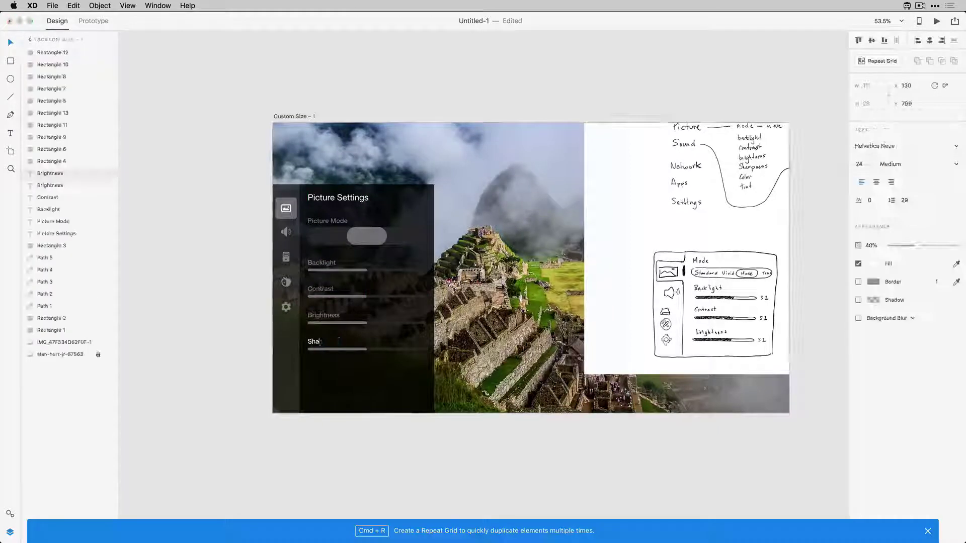
key("Escape")
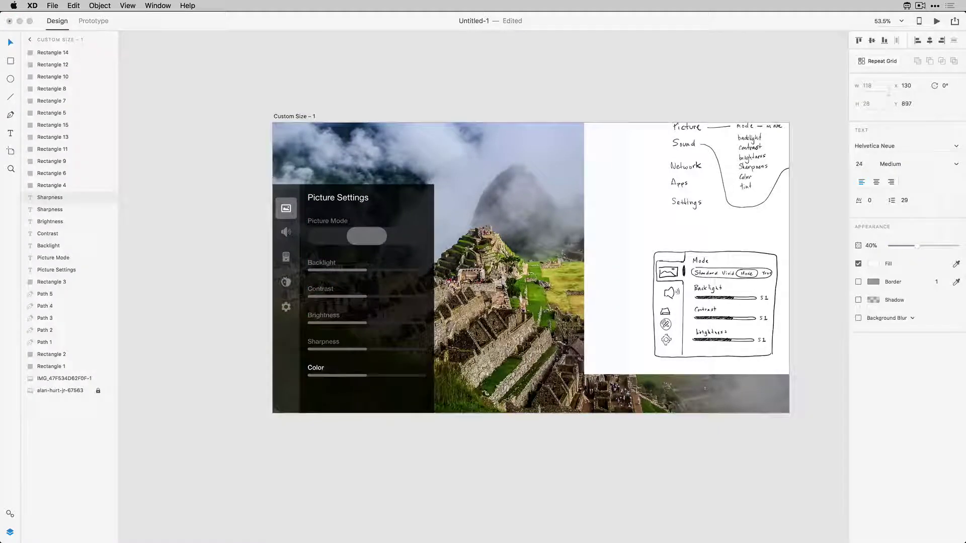
Select all panel contents after adding Color and Tint and nudge them up
left_click(230, 387)
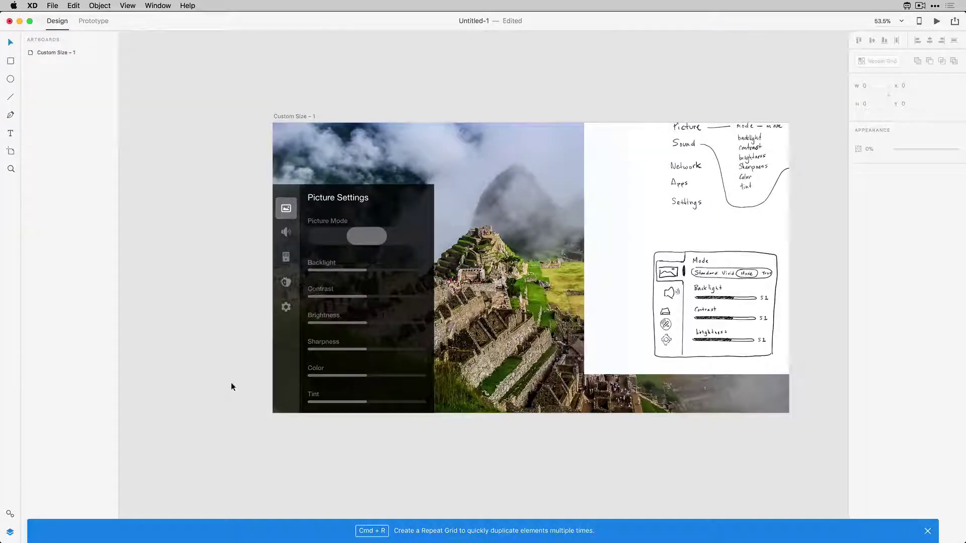
left_click_drag(230, 386, 308, 130)
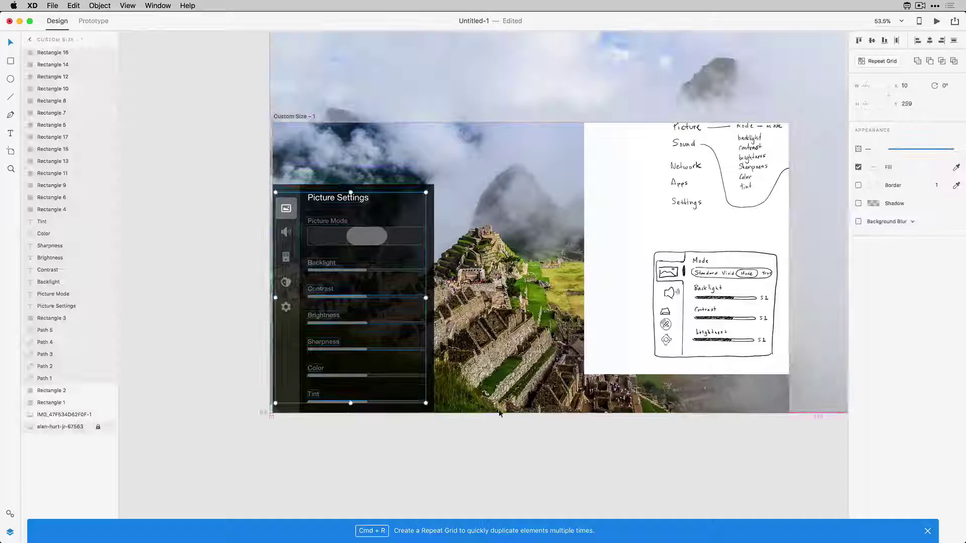
key("Up")
key("Up")
left_click(192, 345)
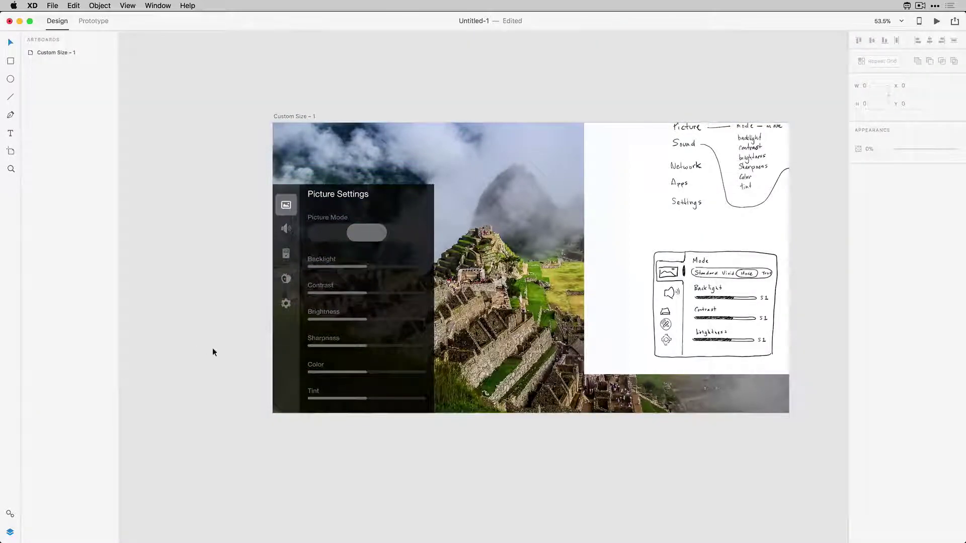
Resize the Contrast and Sharpness slider fills and mask the mode names to the Picture Mode bar
left_click(358, 295, "super")
scroll(358, 296, "up", 5)
left_click(312, 402, "super")
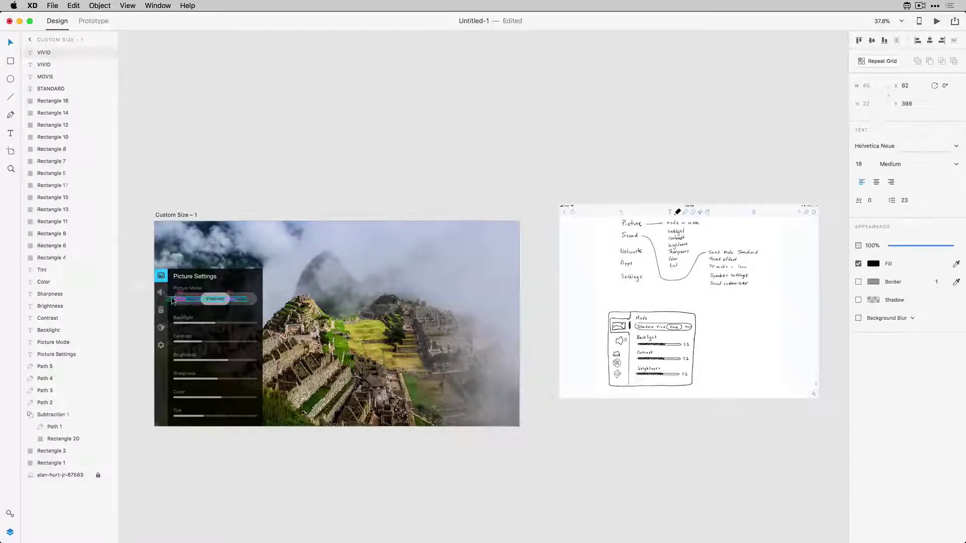
scroll(183, 278, "up", 3)
scroll(380, 317, "left", 5)
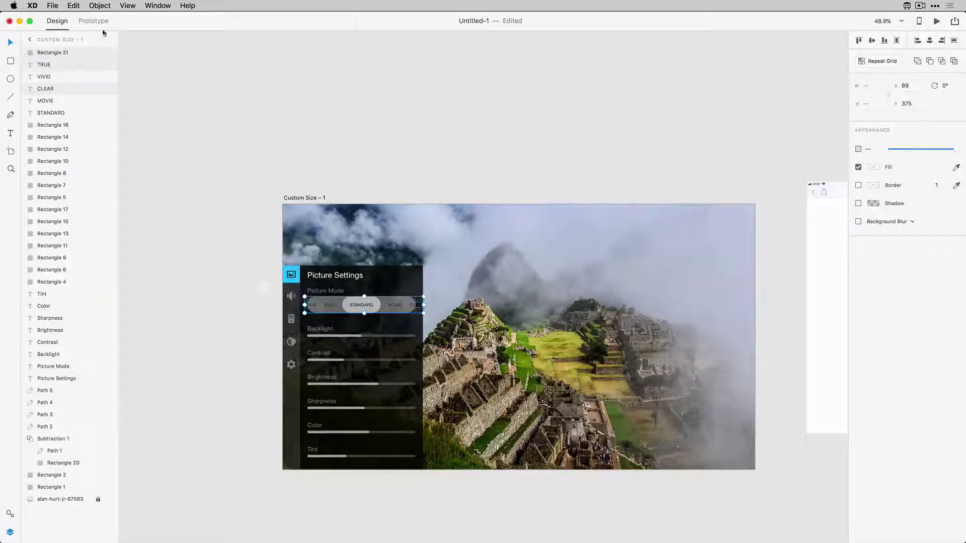
key("super+shift+m")
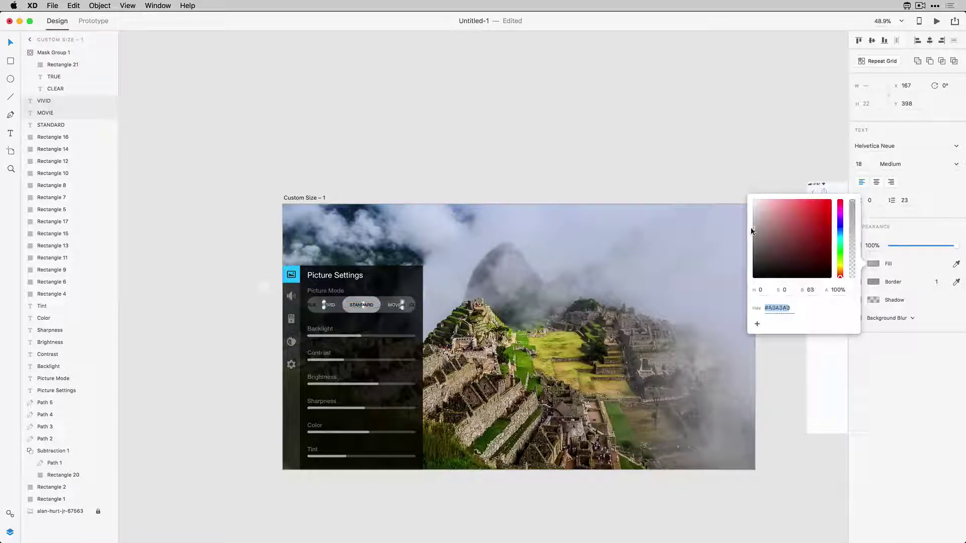
Make the mode text white, then add a 24%-opacity band with background blur 13 behind Picture Mode
left_click_drag(752, 230, 753, 200)
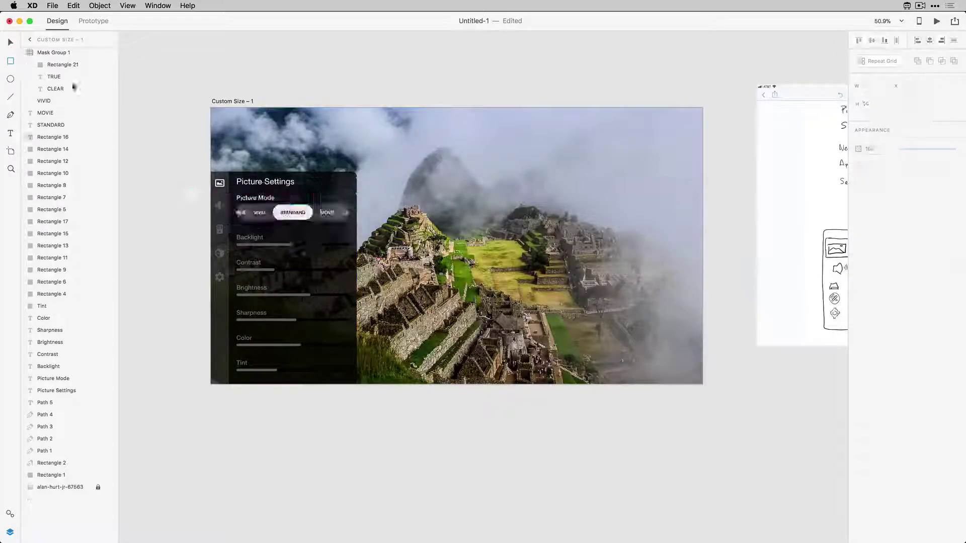
left_click_drag(229, 187, 356, 223)
key("2")
key("4")
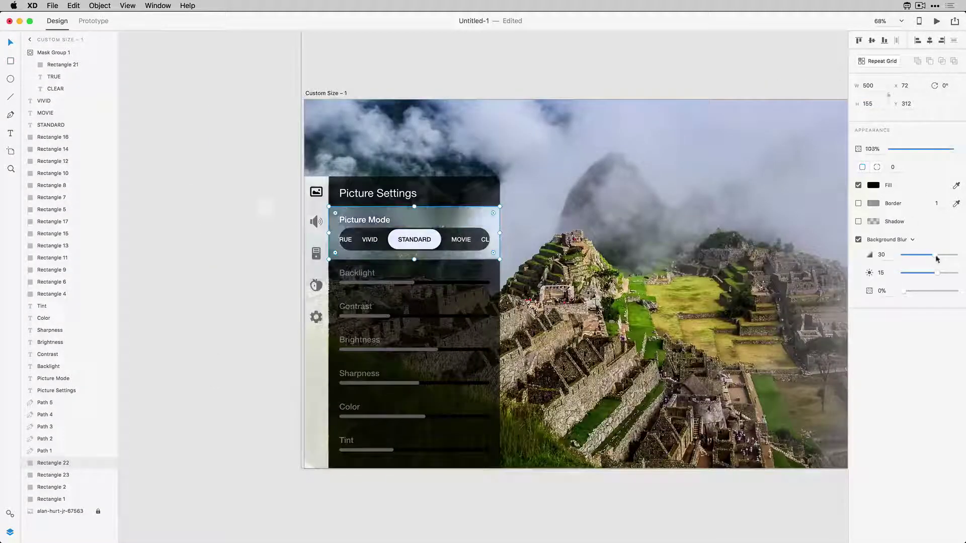
left_click_drag(937, 259, 952, 275)
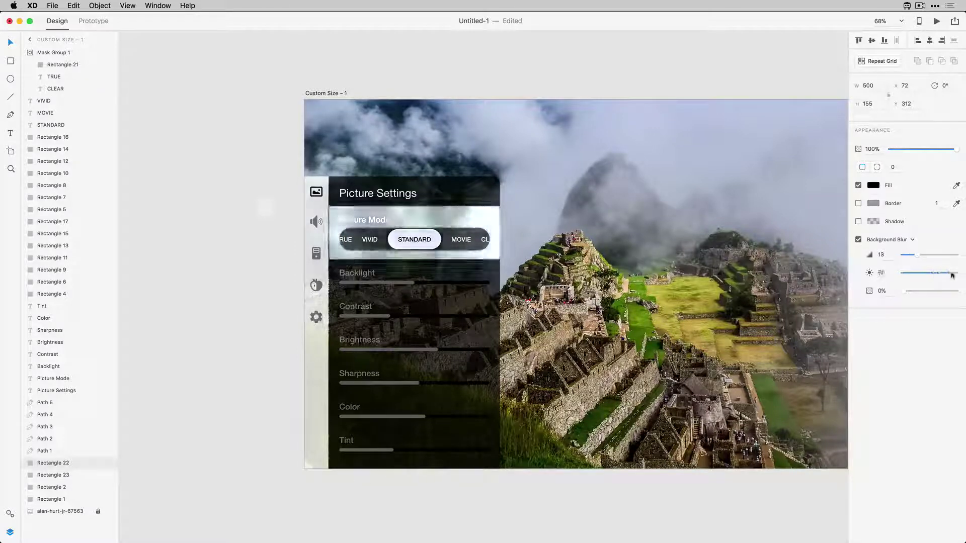
left_click(246, 270)
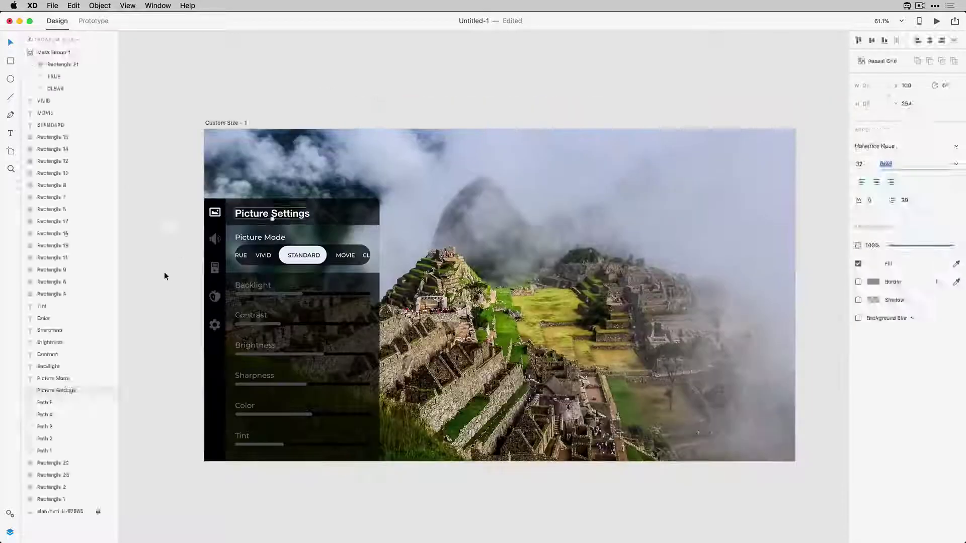
Give the pill overlay a gradient fading to transparent #000000 toward its left end, then duplicate it
left_click(164, 272)
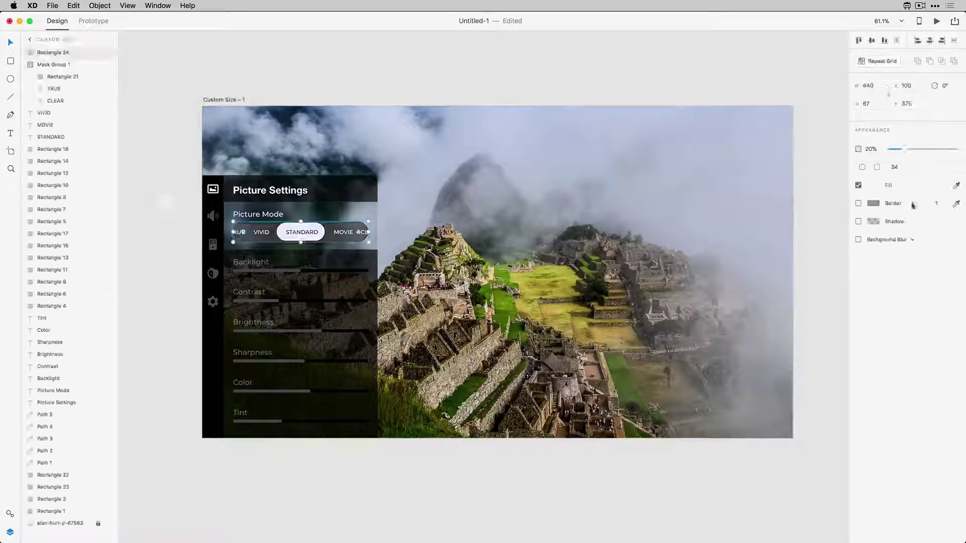
left_click(873, 185)
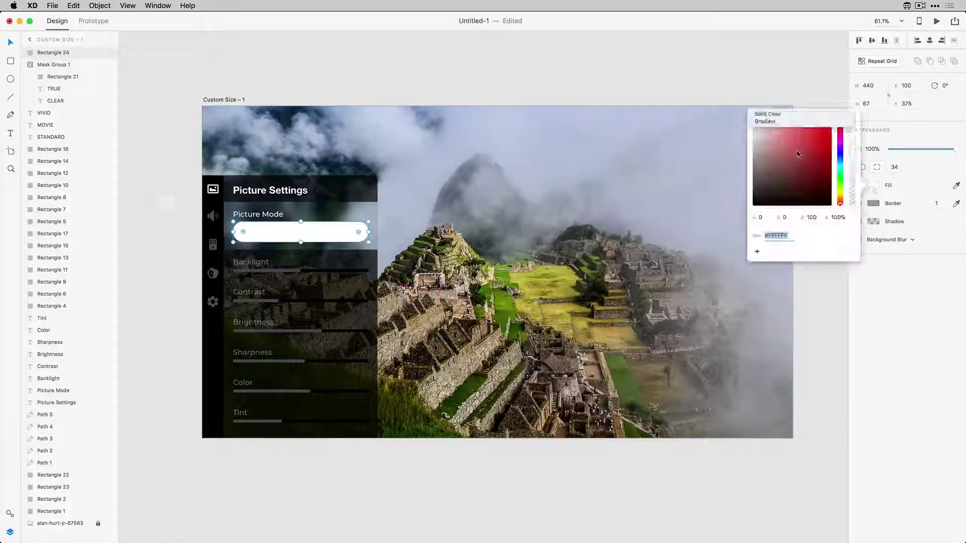
left_click(764, 111)
left_click(764, 123)
left_click_drag(300, 222, 232, 232)
left_click_drag(300, 244, 255, 232)
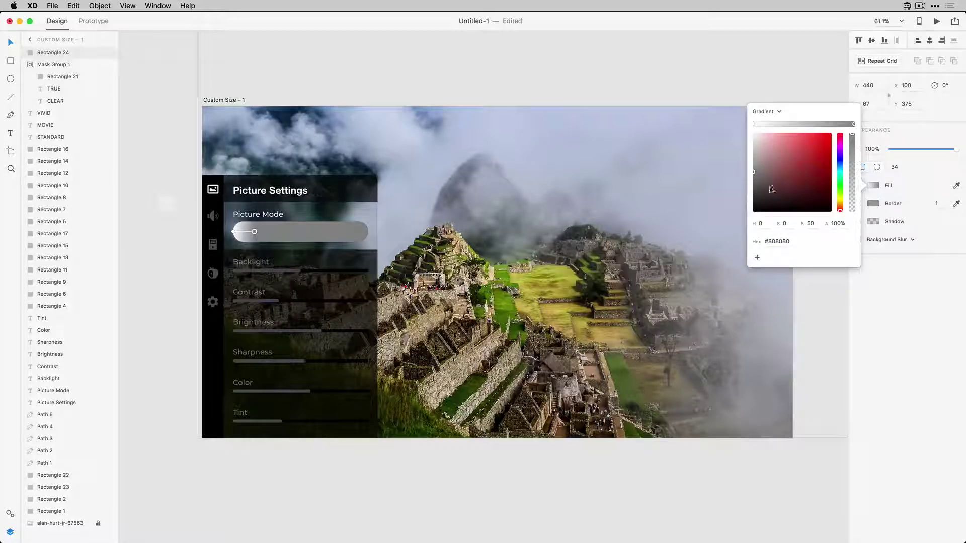
left_click_drag(771, 189, 706, 274)
left_click_drag(853, 203, 852, 210)
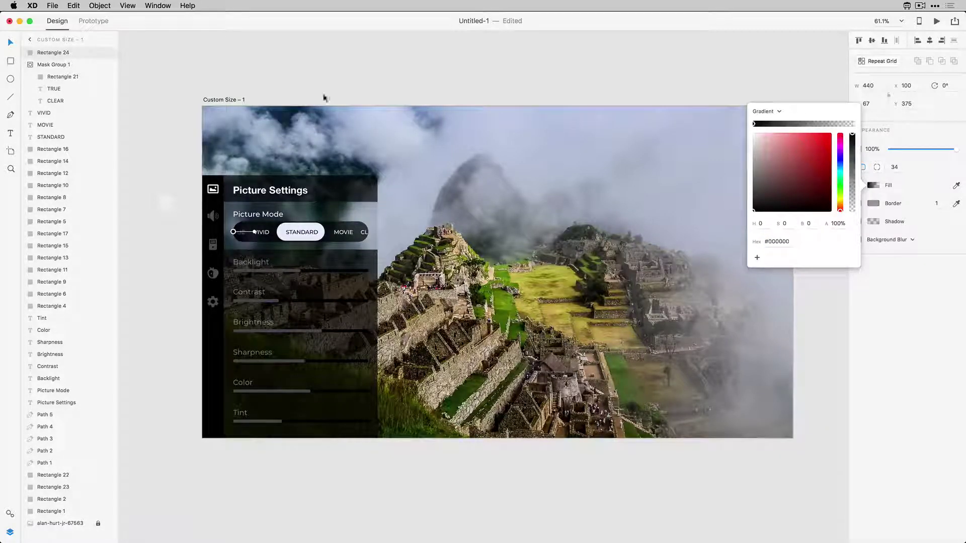
key("super+d")
left_click(359, 81)
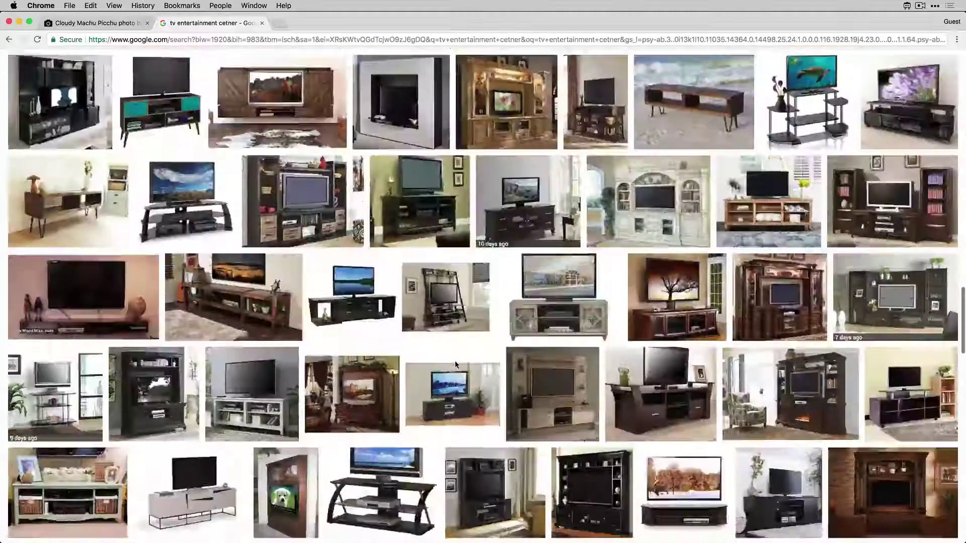
Look over the wall-mounted TV photo, then export the settings artboard as a PNG to a chosen location
scroll(455, 361, "down", 15)
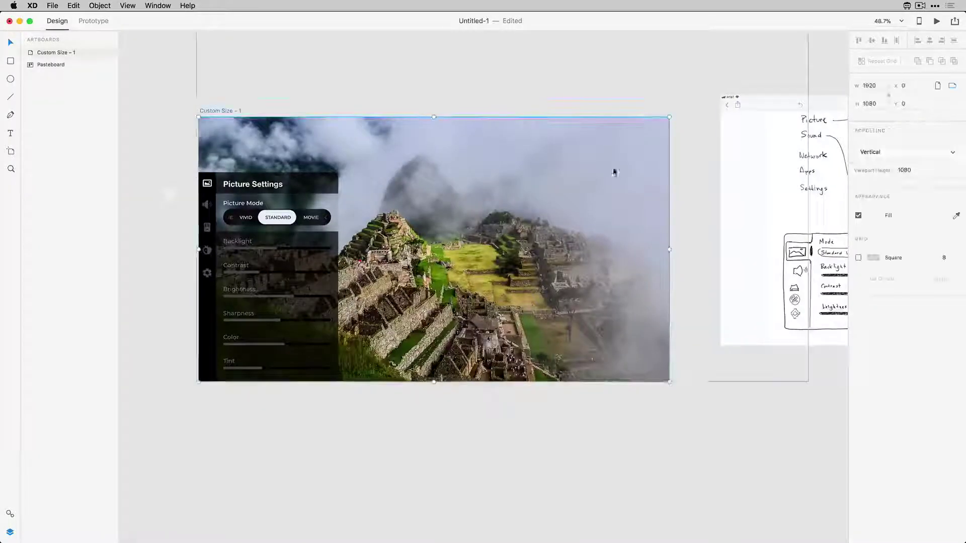
left_click(53, 6)
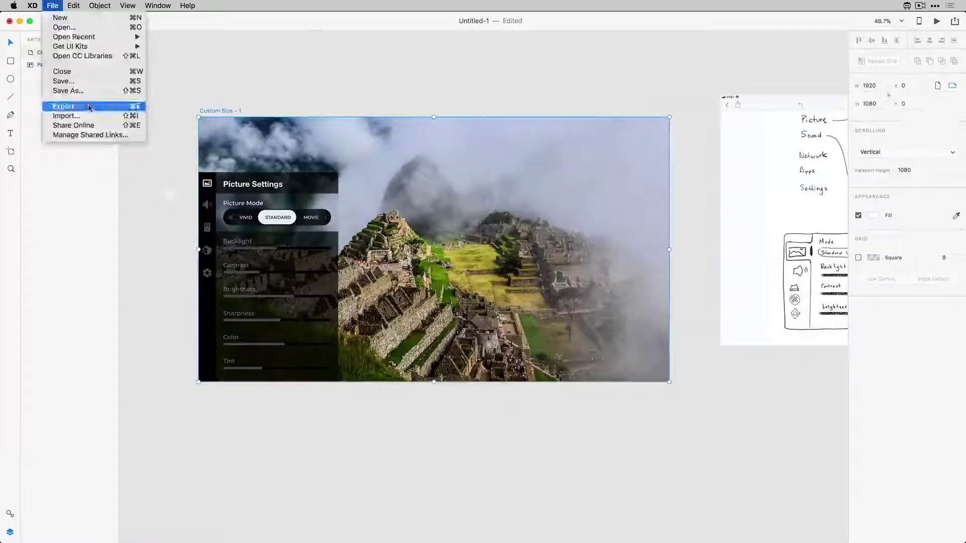
left_click(76, 104)
left_click(482, 79)
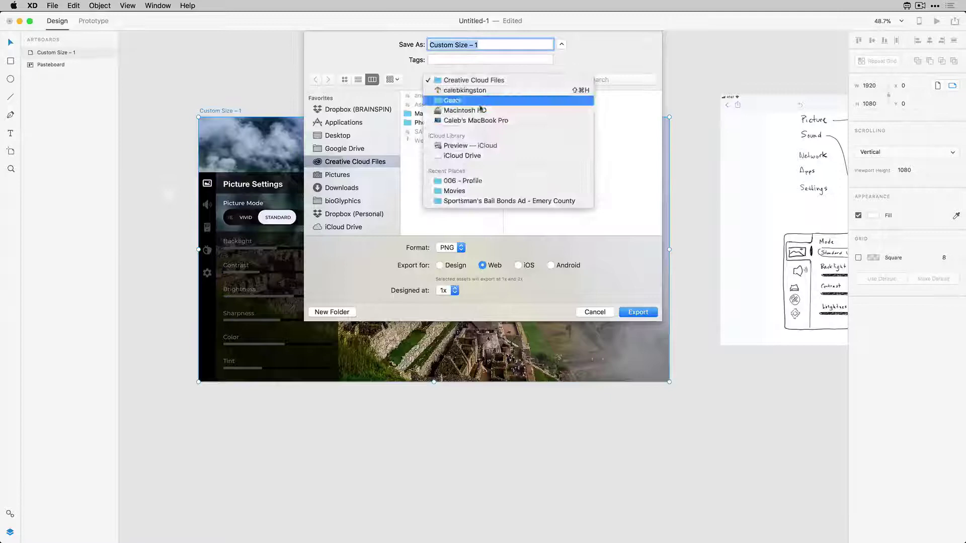
left_click(478, 107)
Save the PNG export into a new '007 Settings' folder
left_click(332, 312)
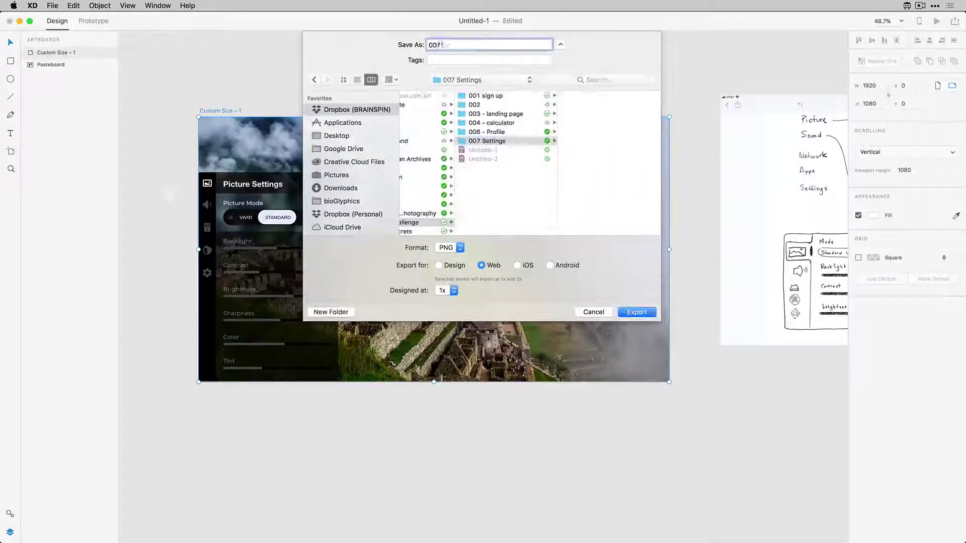
key("Return")
key("super+Tab")
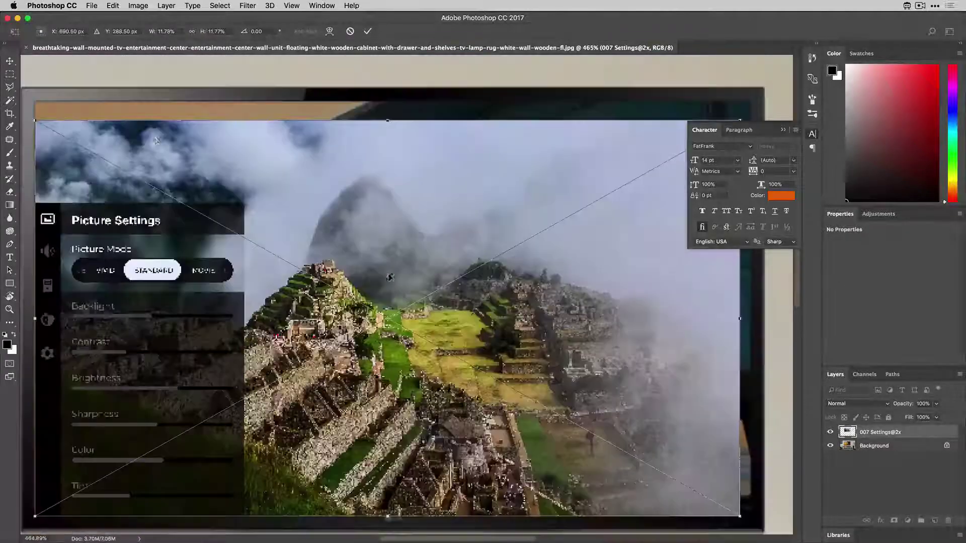
Fit the placed settings design over the TV screen and add a layer mask to it
left_click_drag(390, 277, 390, 259)
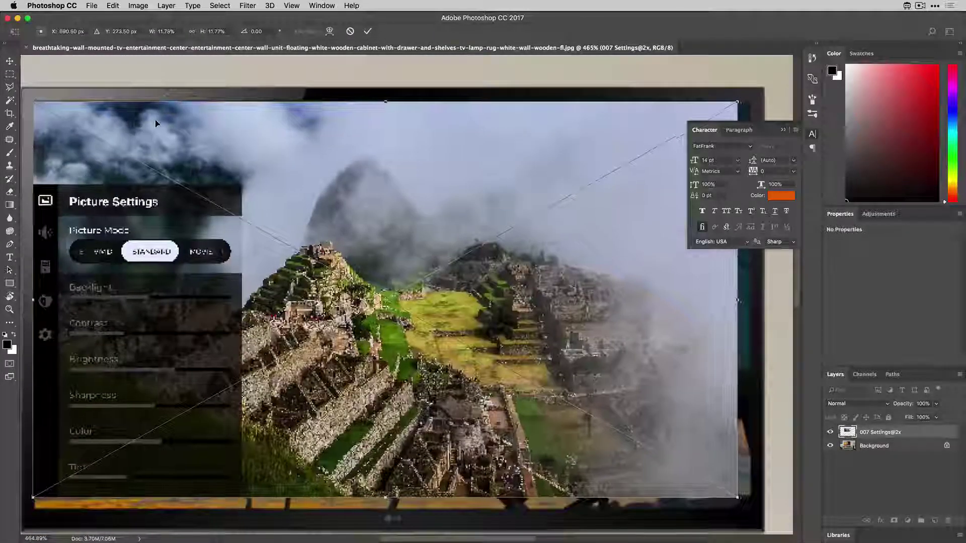
left_click_drag(739, 102, 762, 100)
key("Return")
left_click(894, 520)
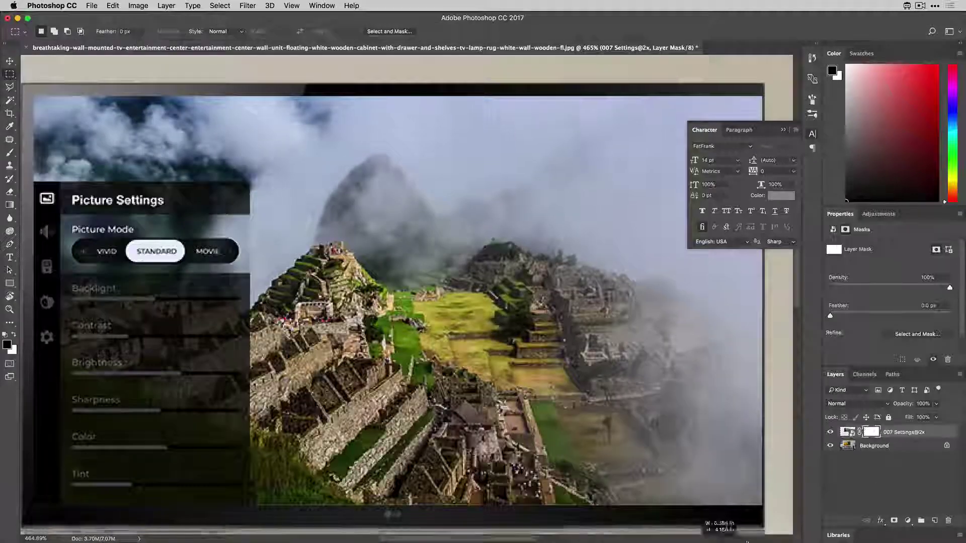
Scale up and reposition the room photo beyond the canvas around the TV
key("super+0")
key("super+minus")
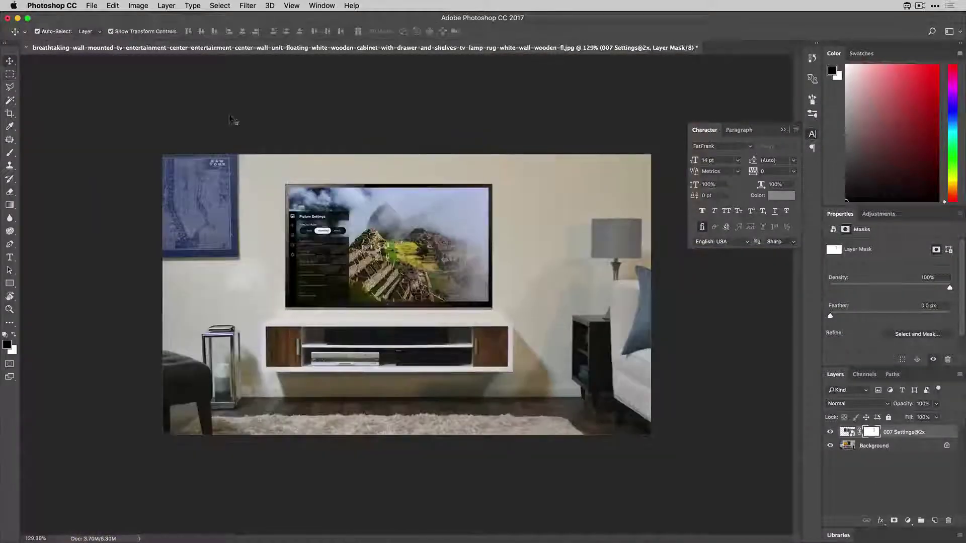
key("alt+bracketleft")
key("super+t")
left_click_drag(651, 436, 805, 506)
left_click_drag(162, 155, 108, 123)
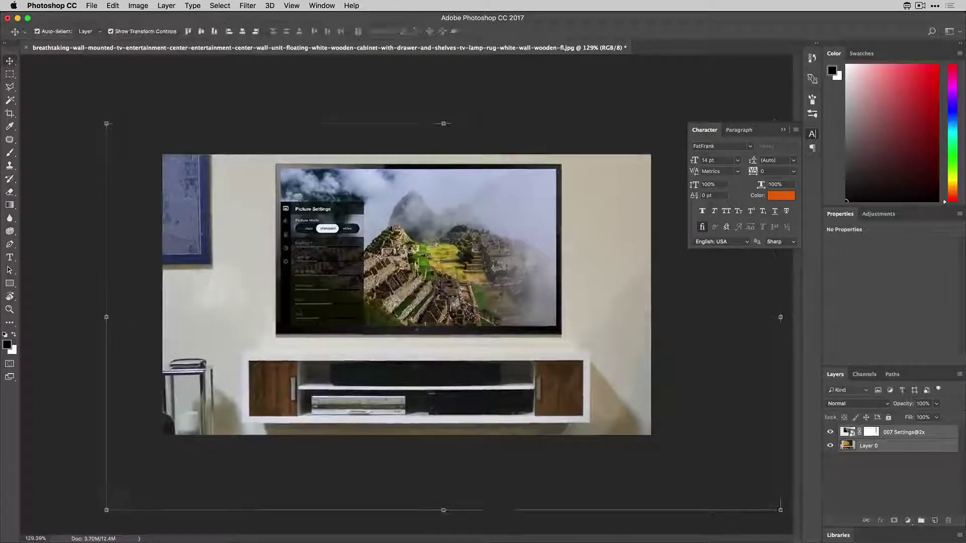
left_click_drag(243, 274, 380, 390)
key("Return")
left_click(74, 345)
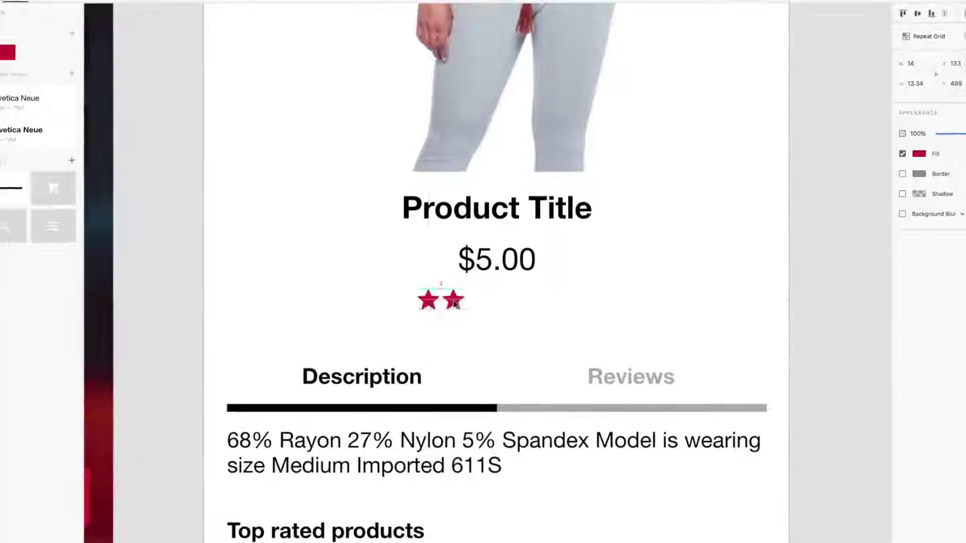
Link Menu to the Products artboard with a Dissolve transition, Ease Out easing, 0.4 s duration
left_click(93, 21)
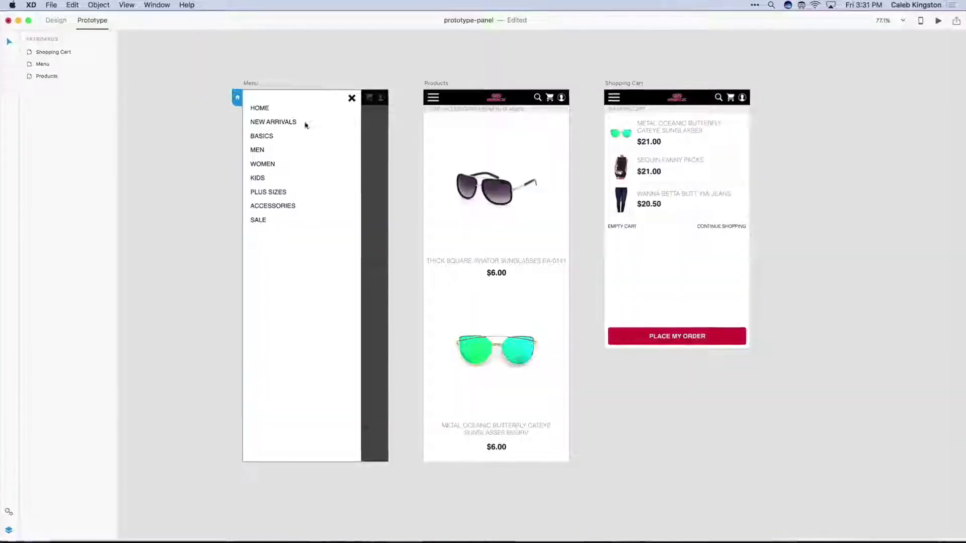
left_click_drag(353, 97, 493, 226)
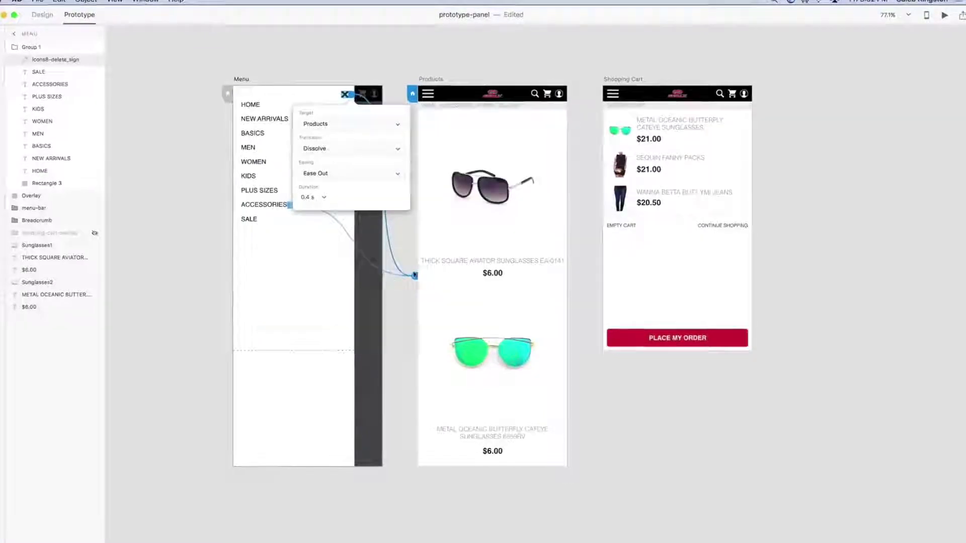
left_click(345, 276)
left_click(149, 1)
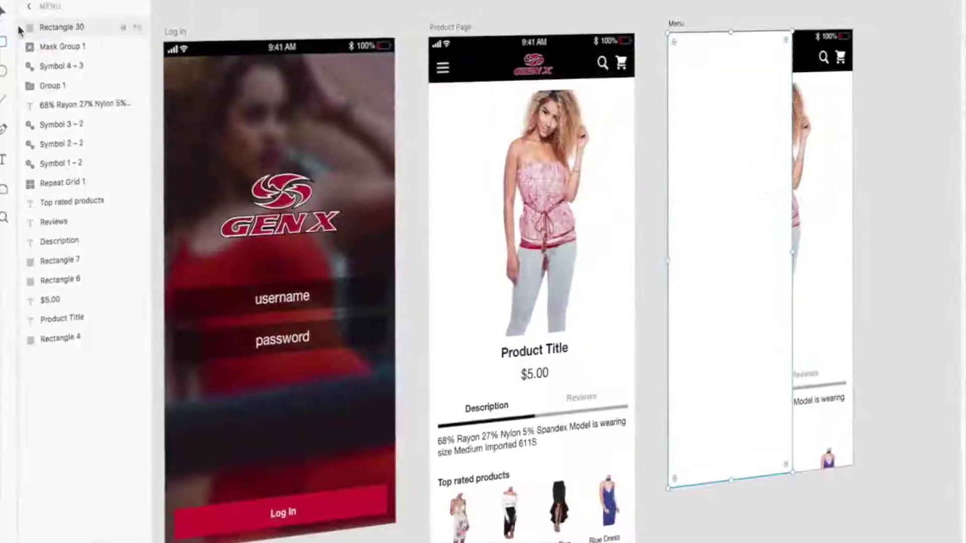